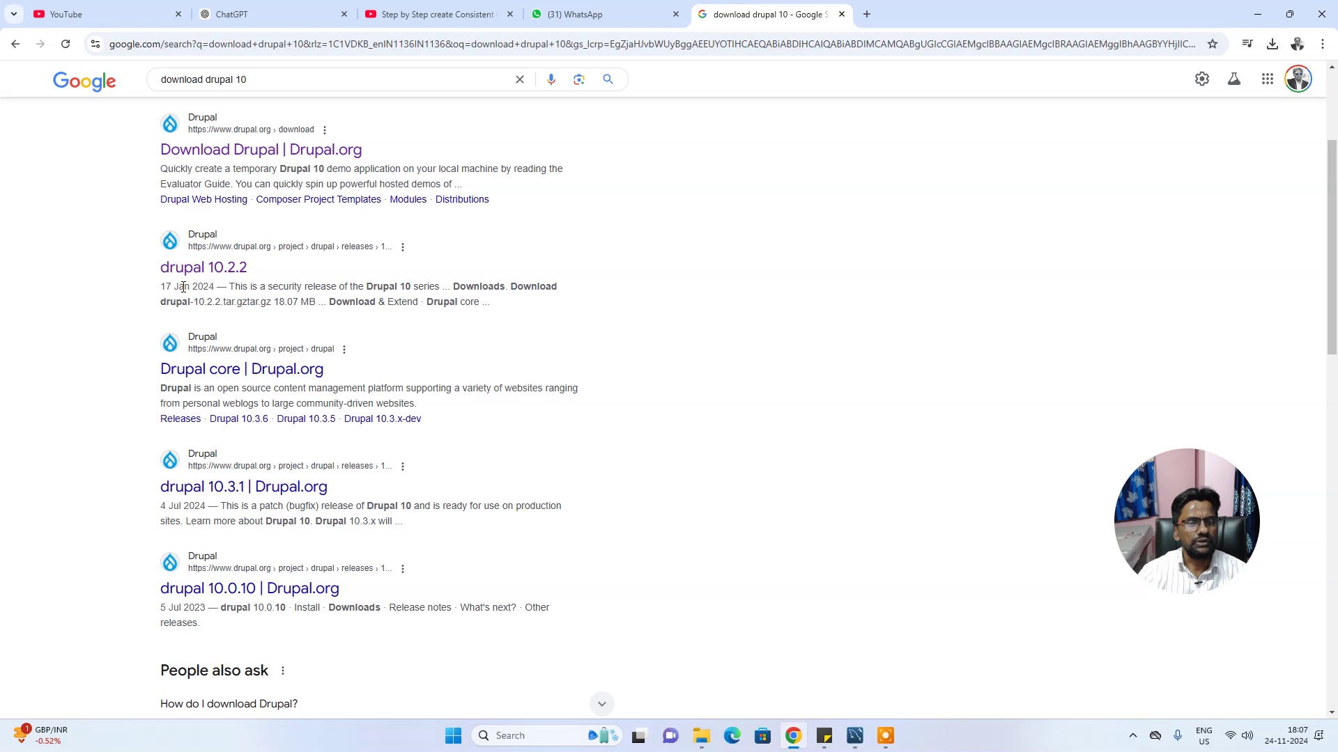
Show Chrome's recent downloads list over the 'download drupal 10' search results
click(1272, 44)
Open the downloaded drupal-10.2.2.zip and select the drupal-10.2.2 folder inside it
click(1235, 106)
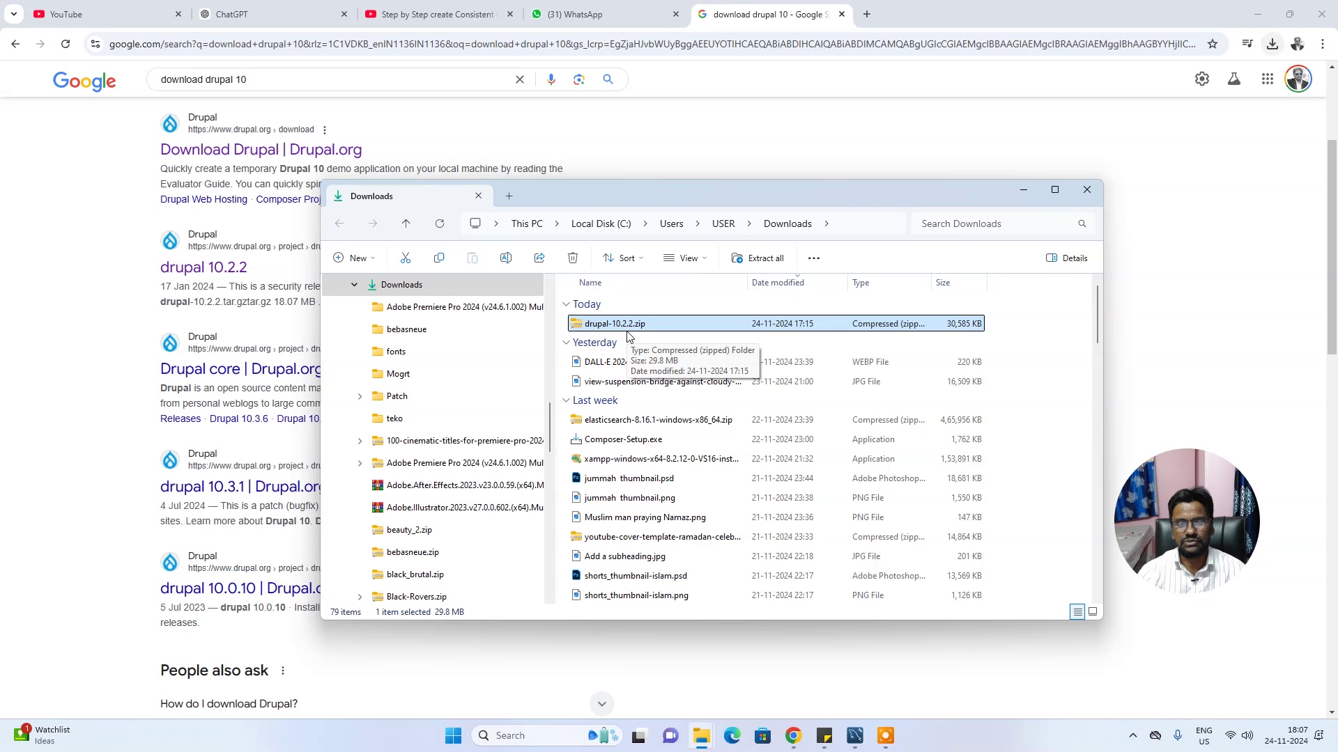
double_click(586, 325)
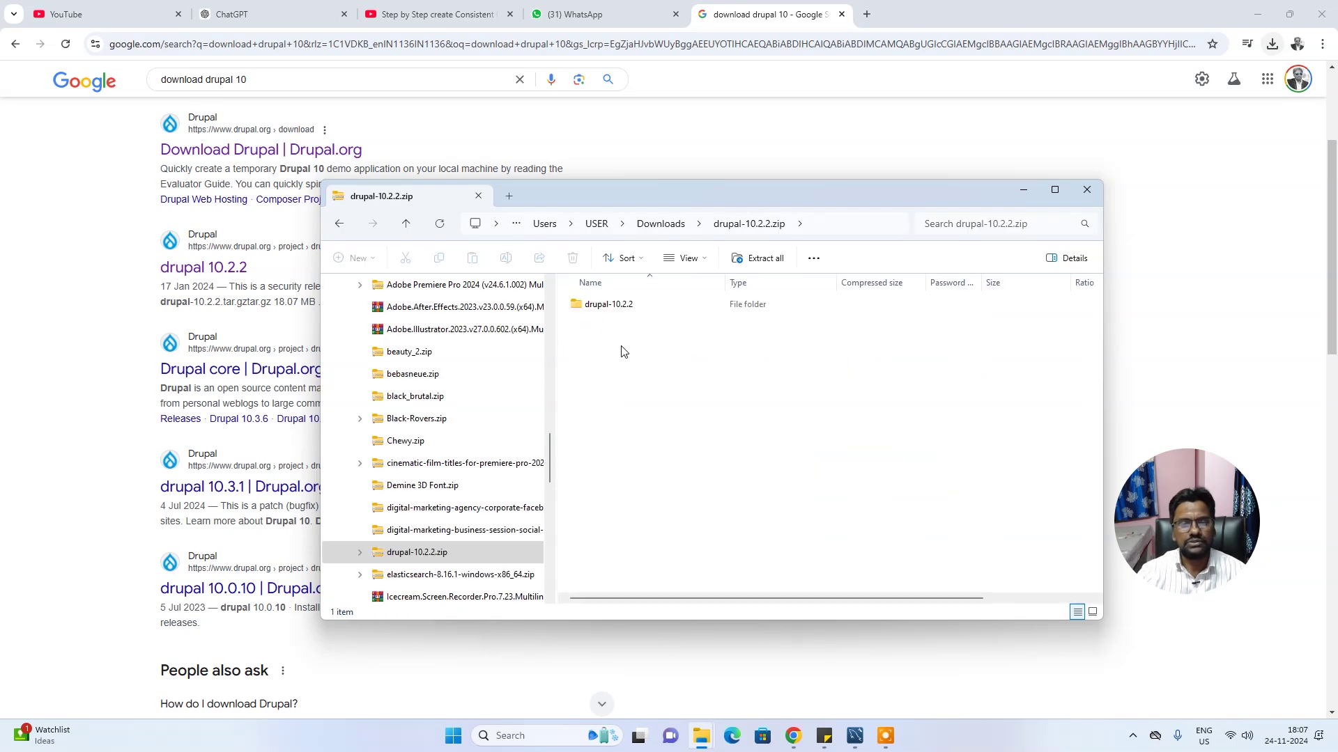
click(608, 305)
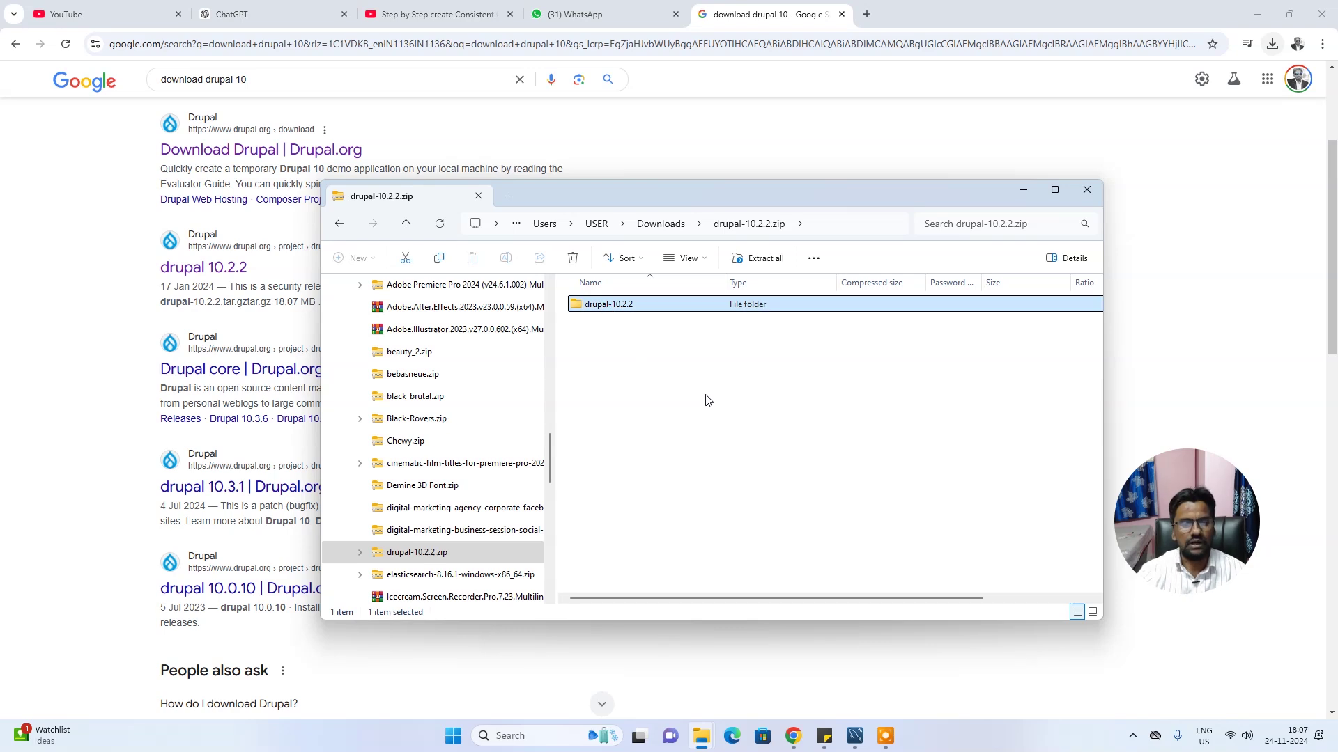
Navigate to the C:\xampp\htdocs folder on Local Disk (C:)
scroll(411, 505, down, 10)
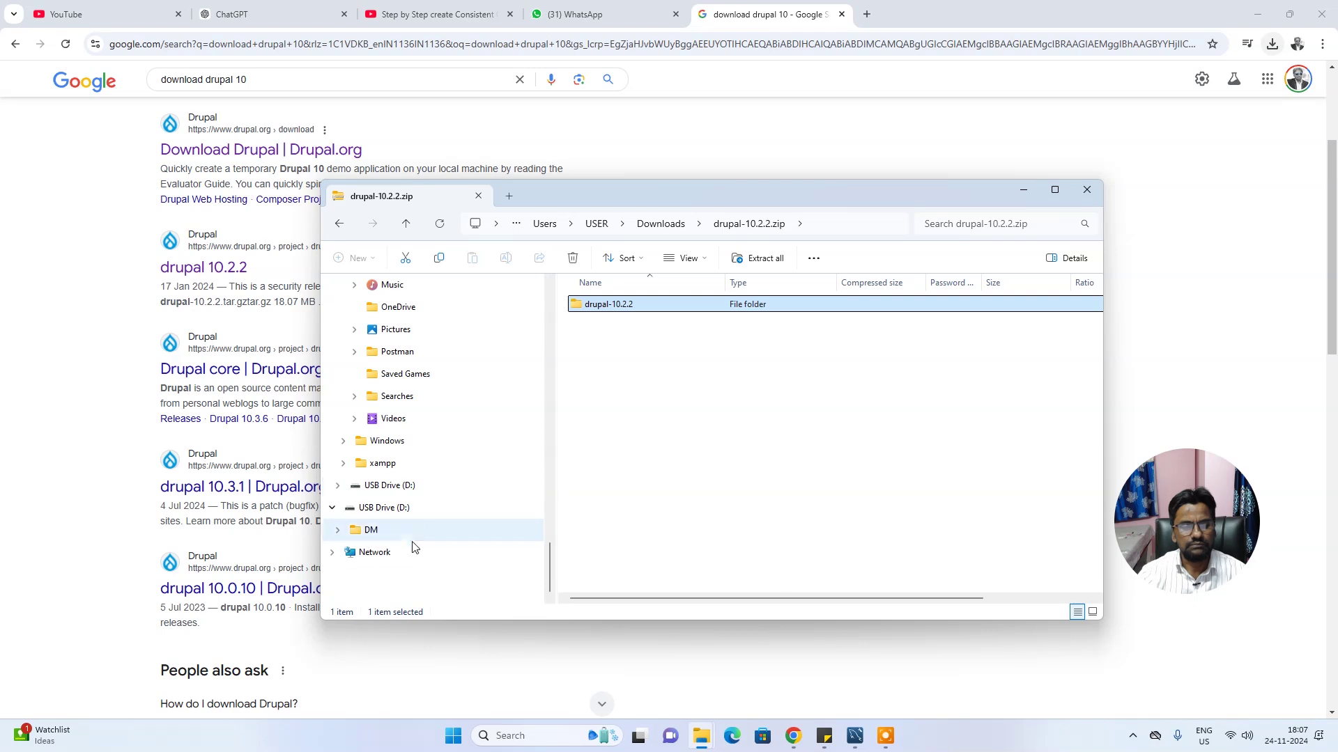
scroll(418, 508, up, 5)
scroll(417, 519, up, 4)
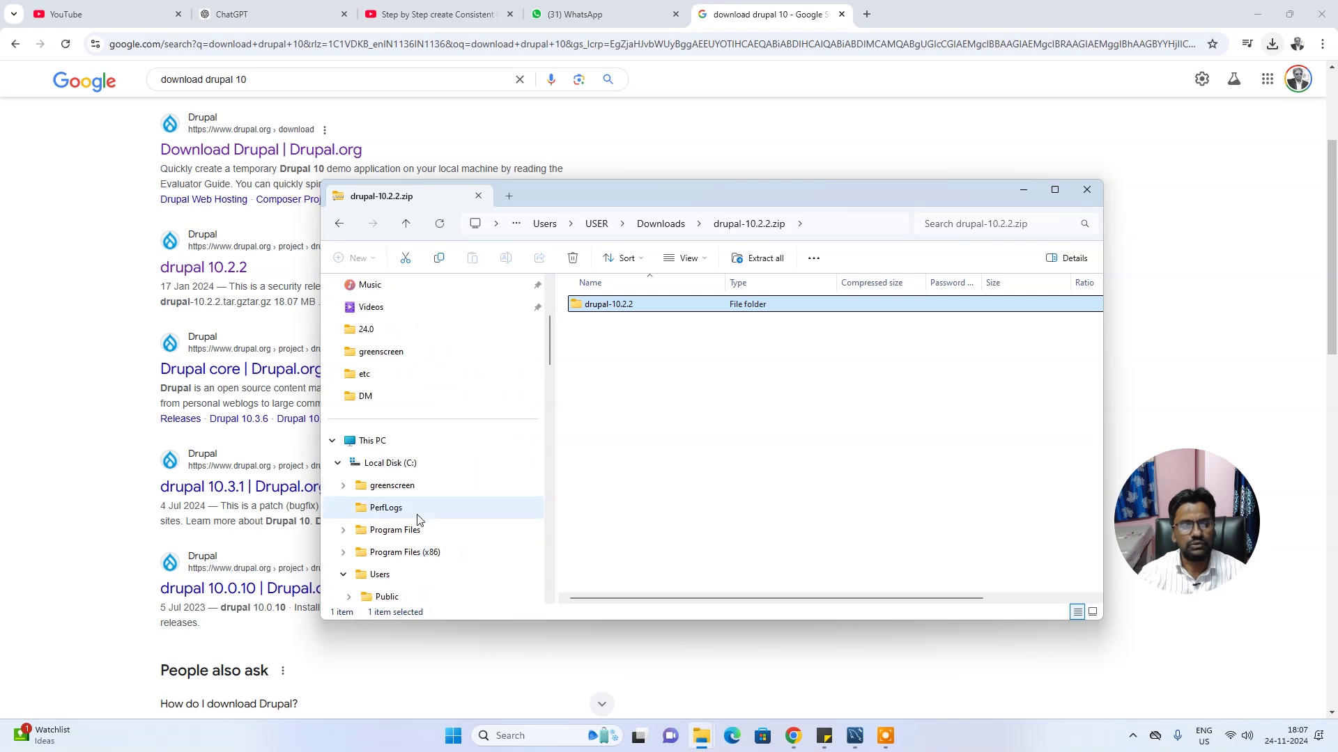
click(411, 466)
double_click(596, 422)
double_click(647, 404)
drag(618, 550, 741, 572)
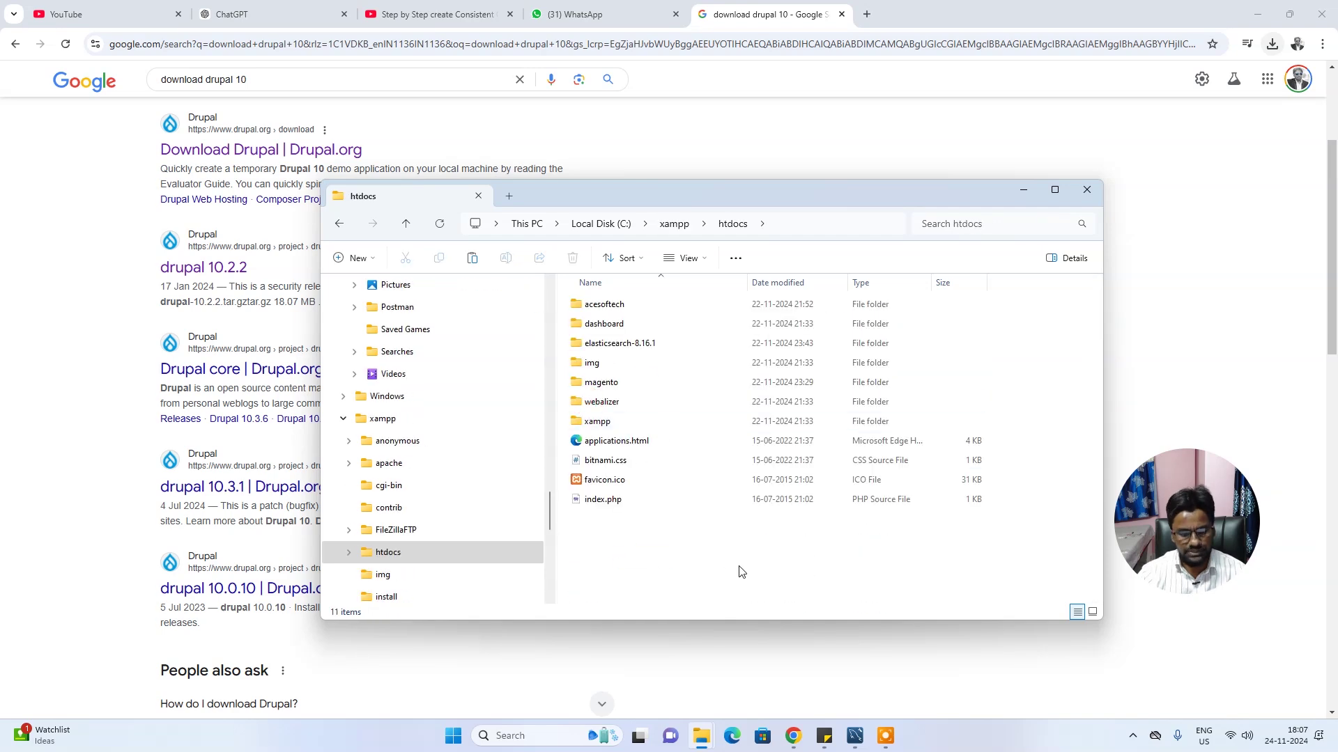
Paste the drupal-10.2.2 folder (25,166 items) into htdocs with Ctrl+V
key(ctrl+v)
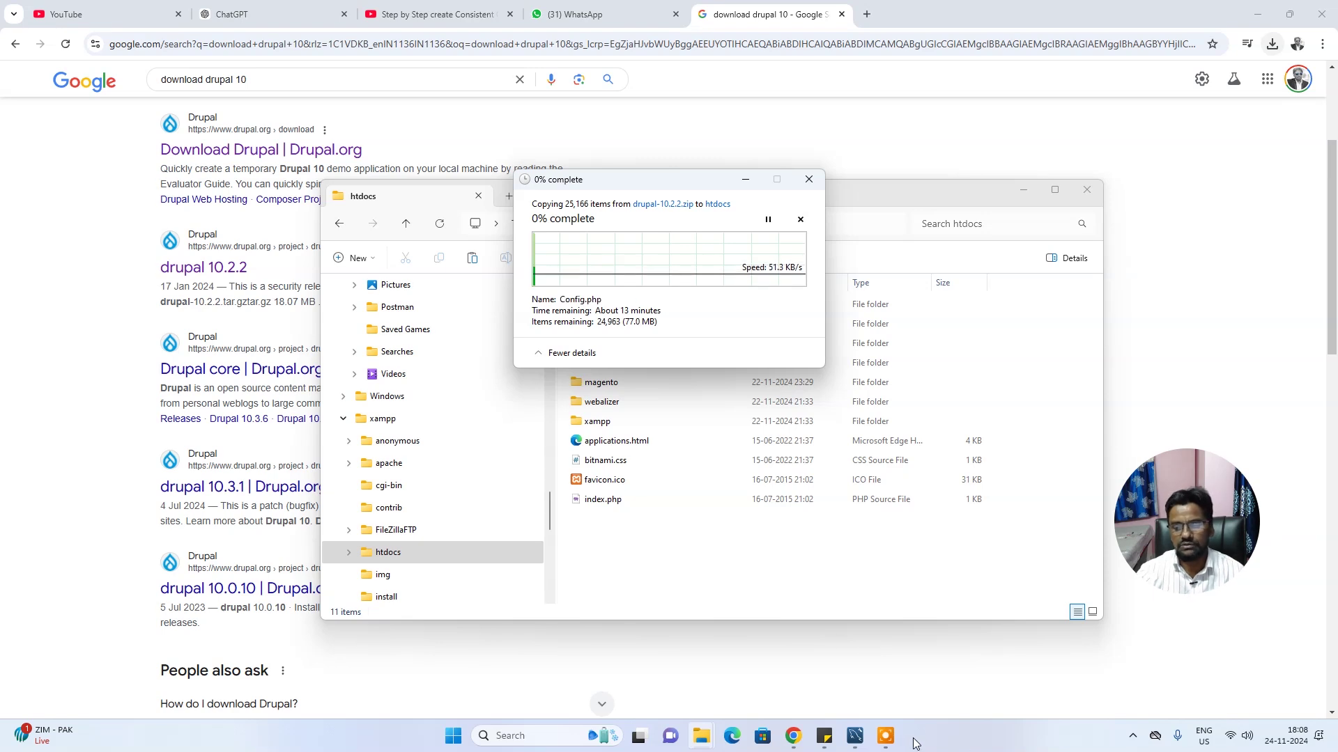
In MySQL Workbench, refresh the schema list and apply the drupal schema settings
click(850, 736)
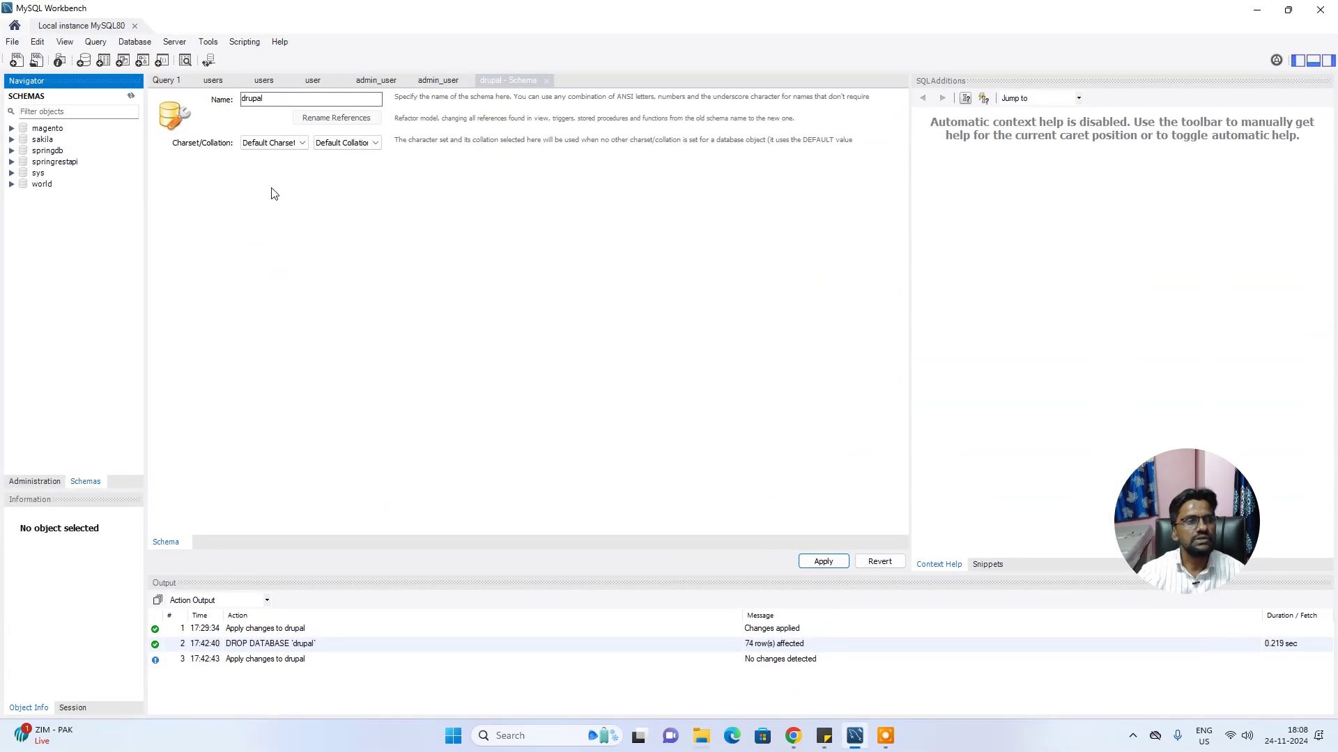
right_click(42, 247)
click(99, 286)
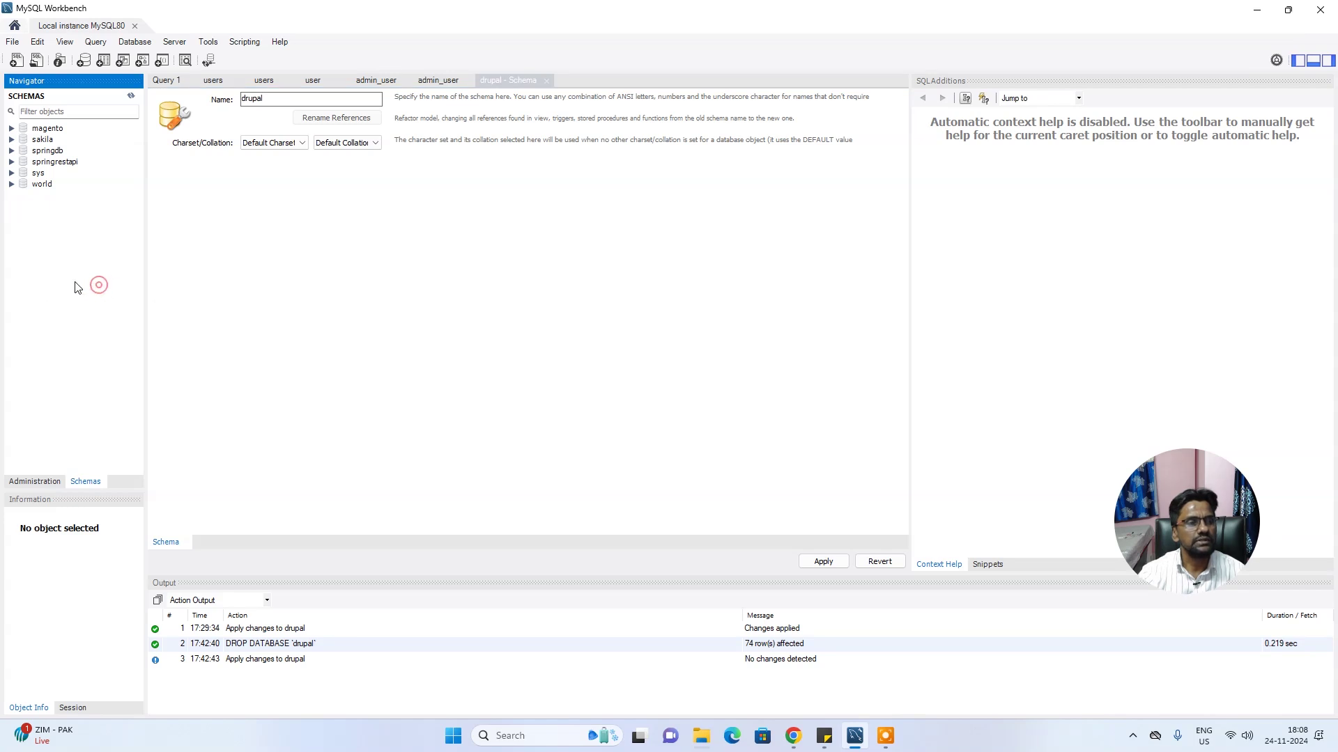
click(289, 97)
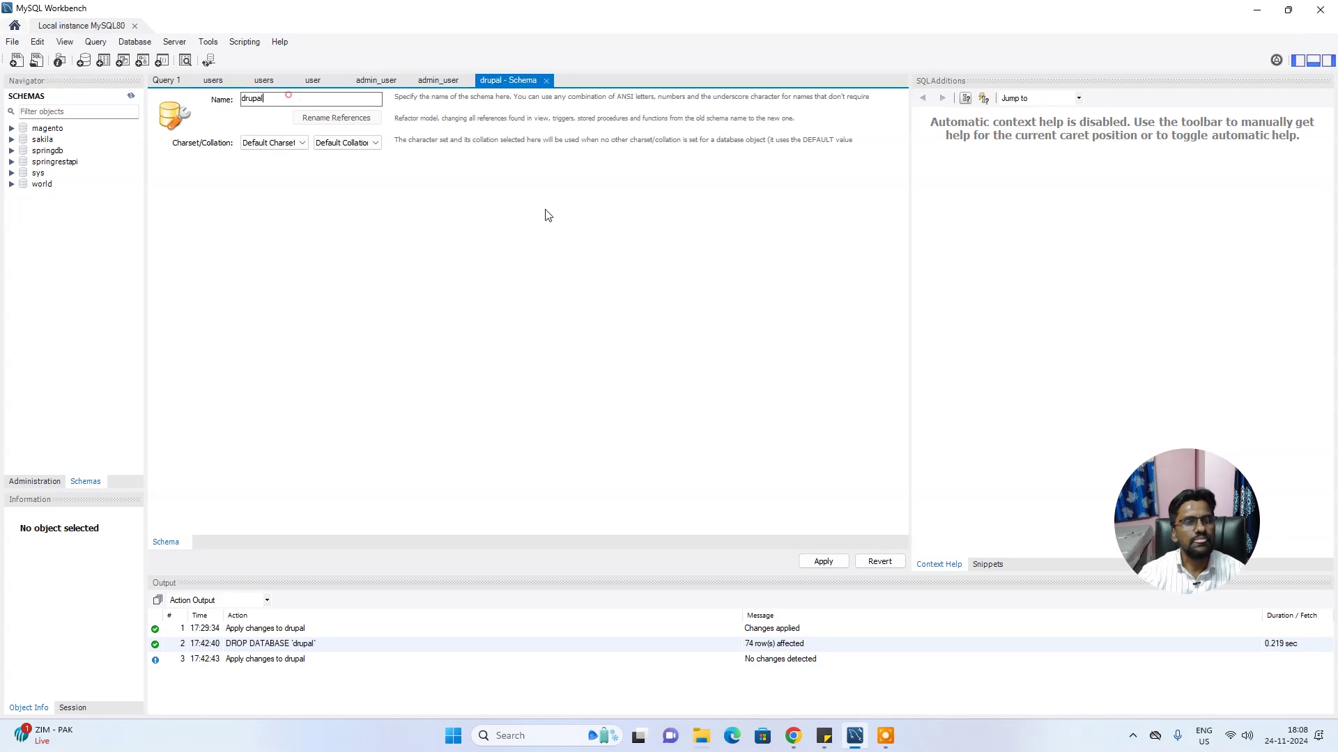
click(824, 562)
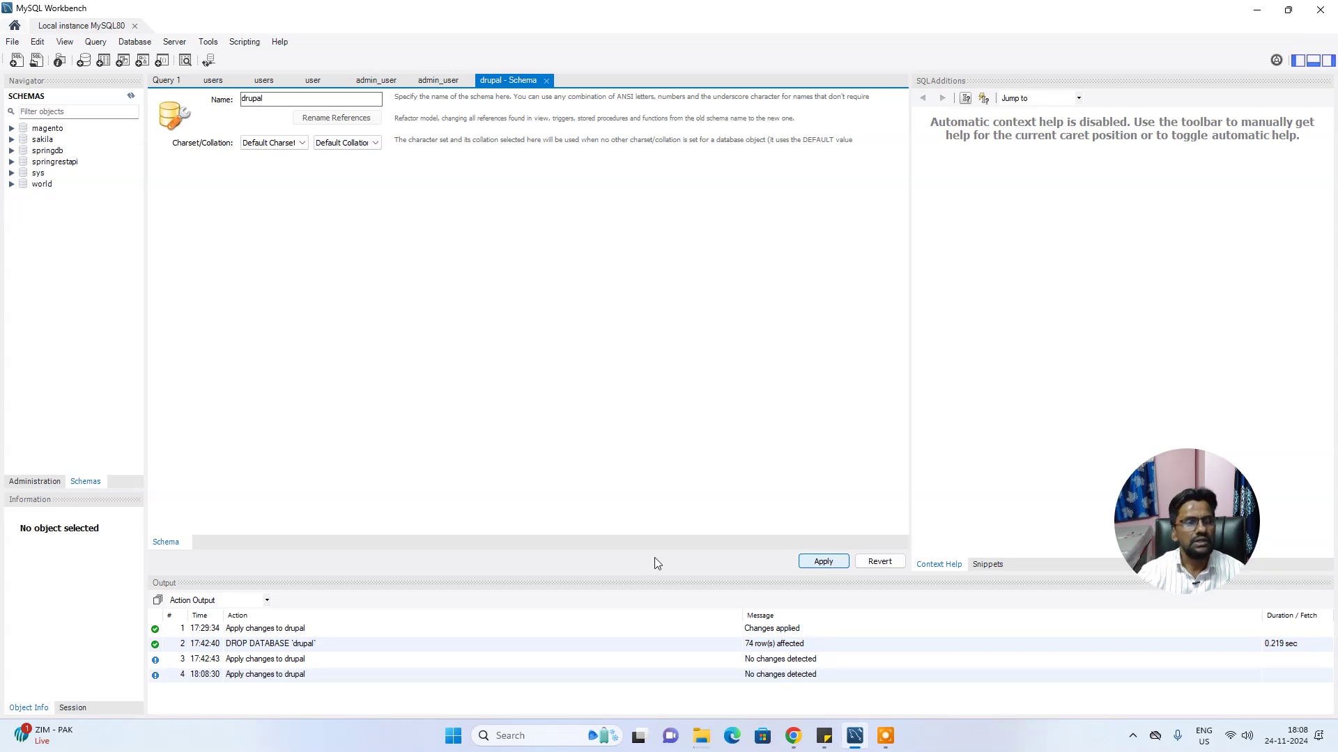
Refresh all schemas again and close MySQL Workbench
right_click(43, 216)
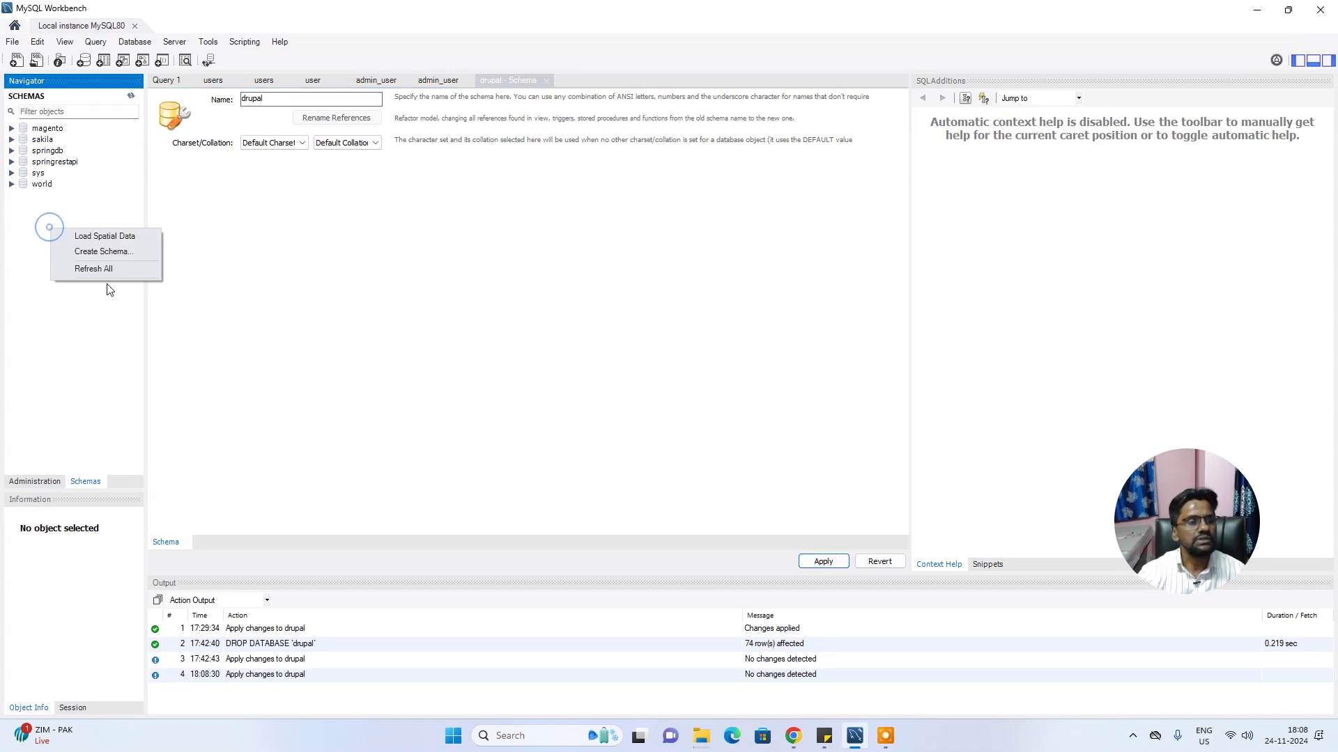
click(110, 254)
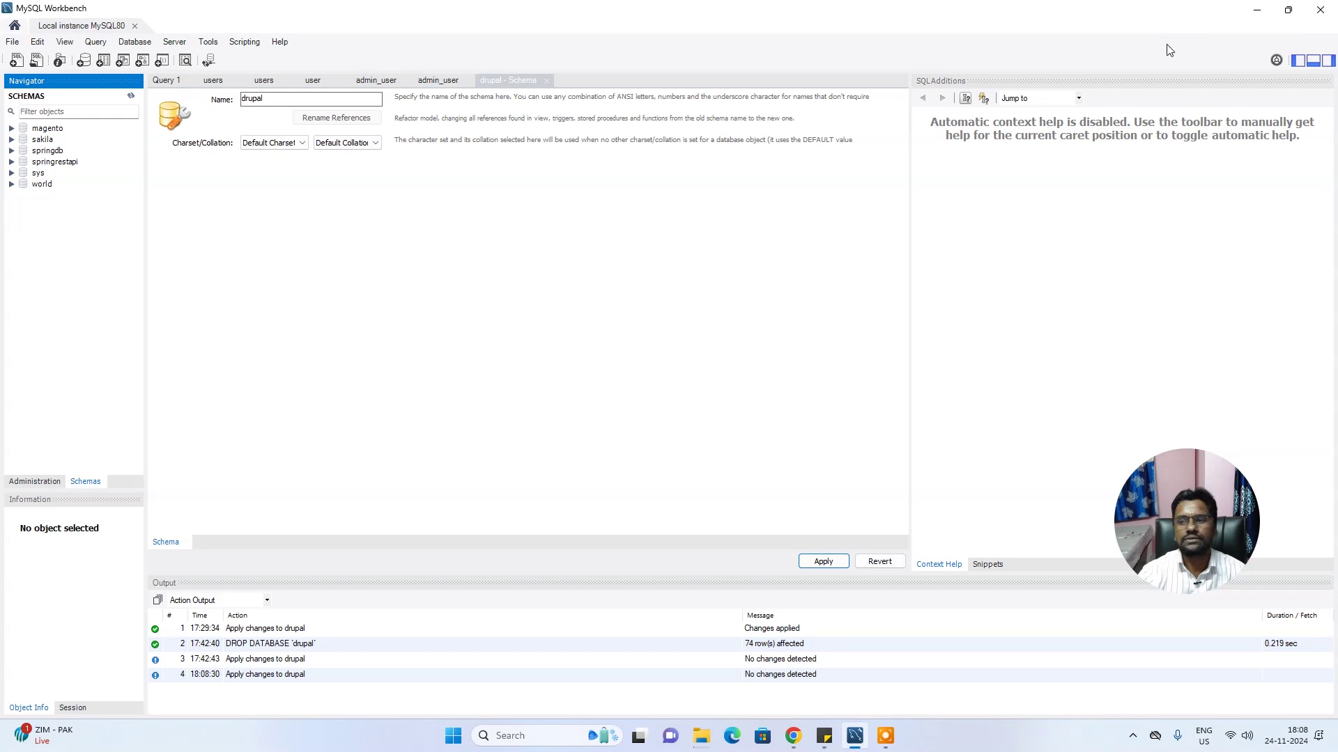
click(1321, 10)
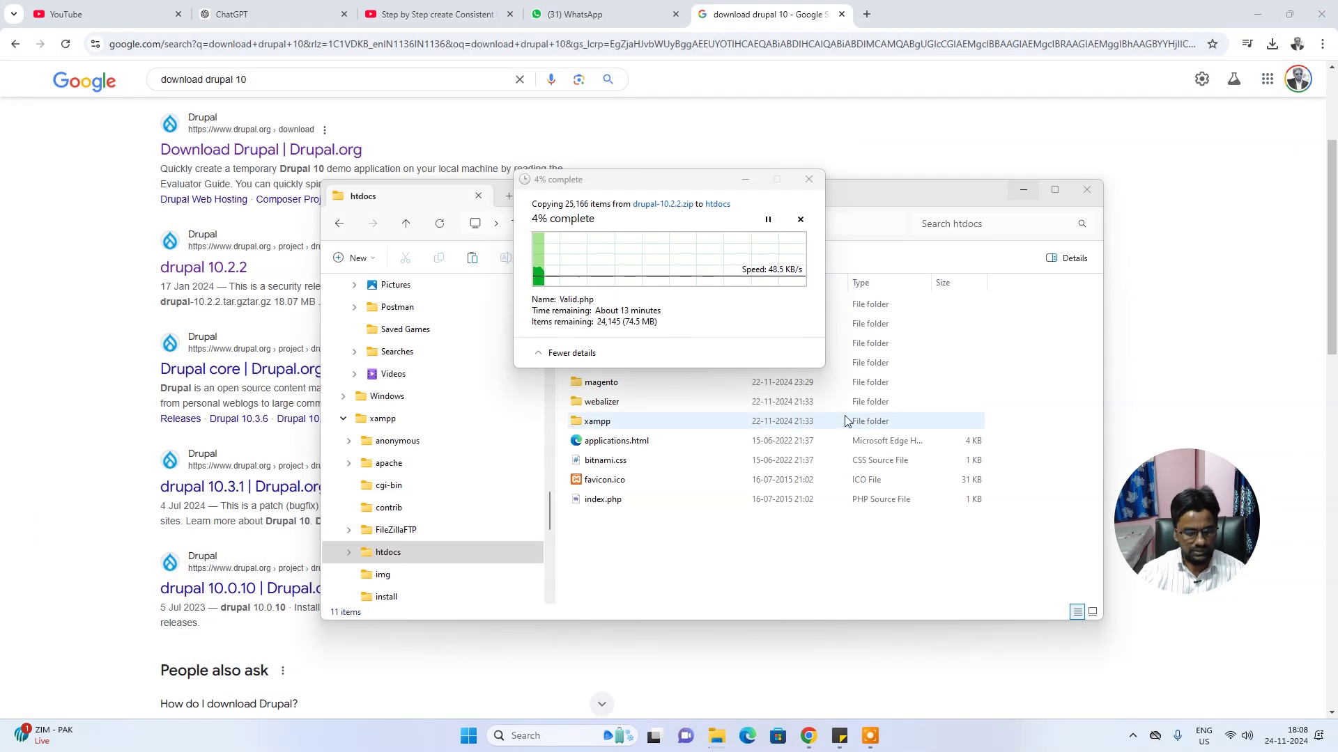
Launch MySQL Workbench from Windows search and connect to the local instance
key(super)
text(mysql)
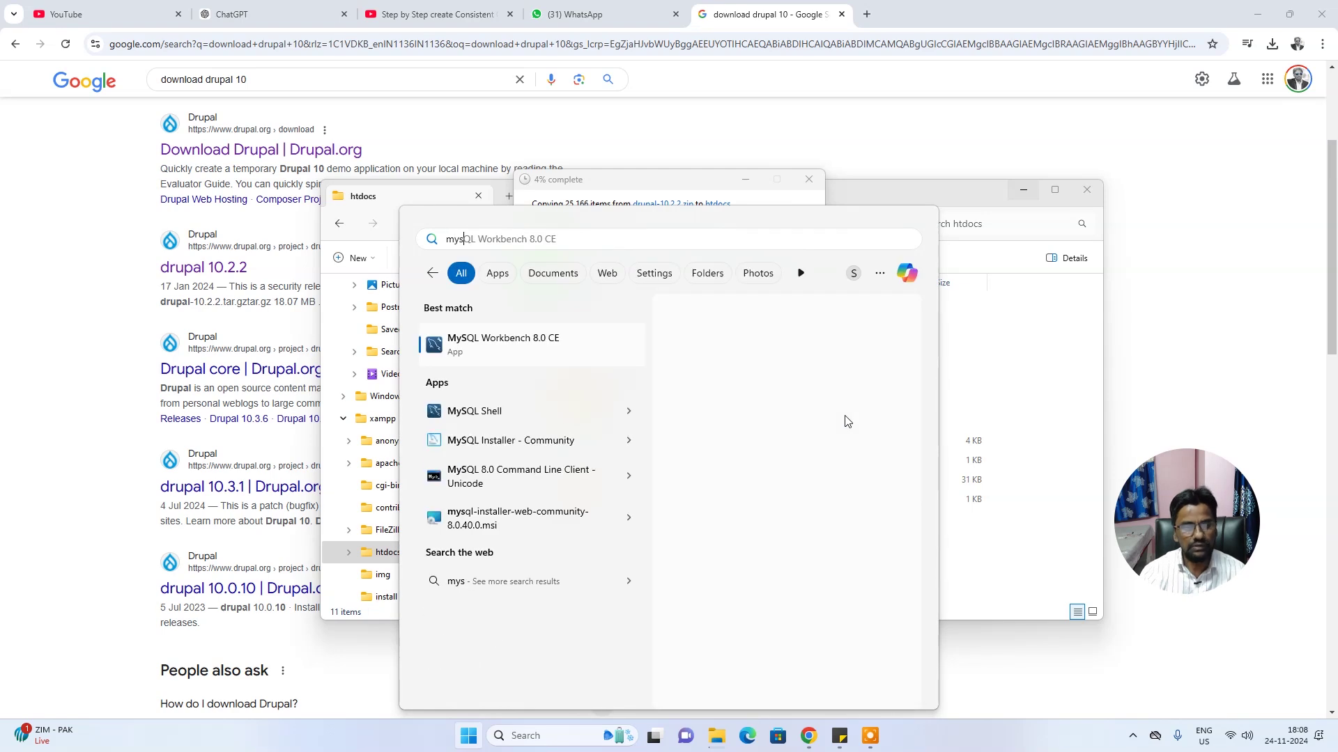
key(Return)
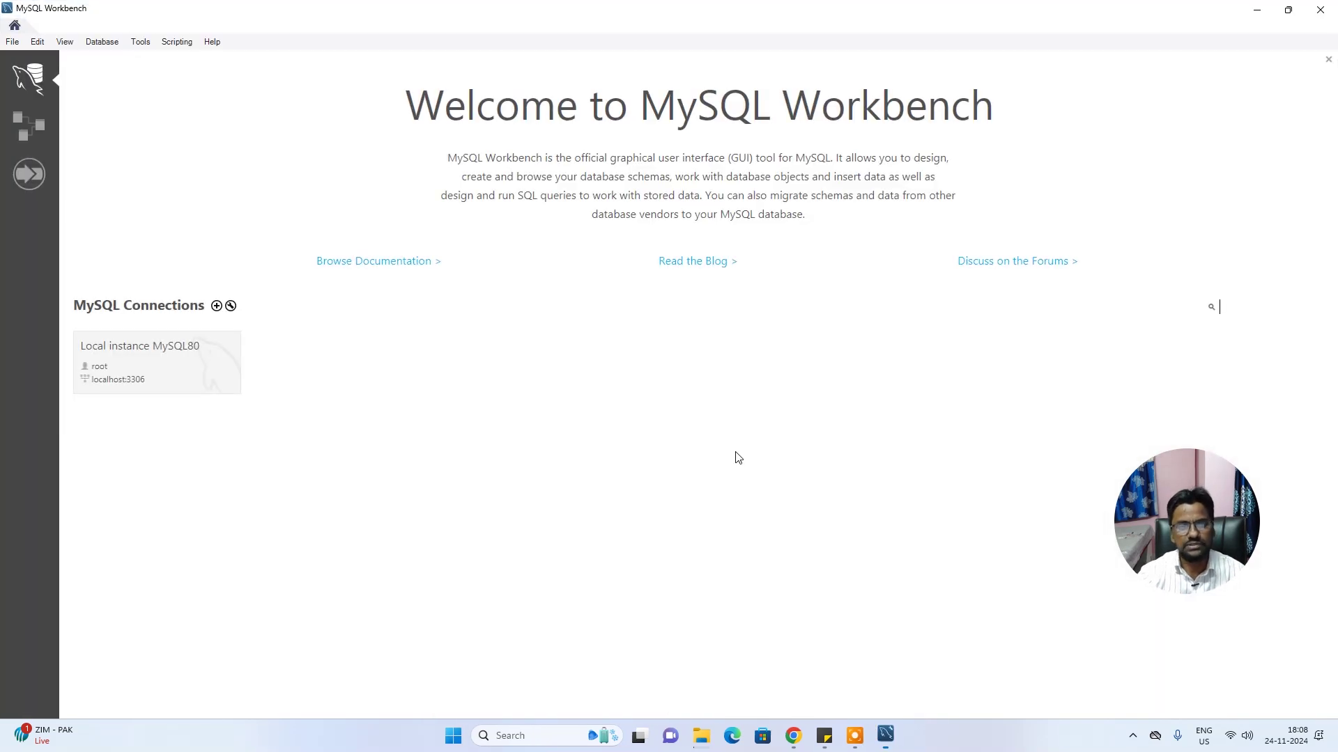
click(188, 356)
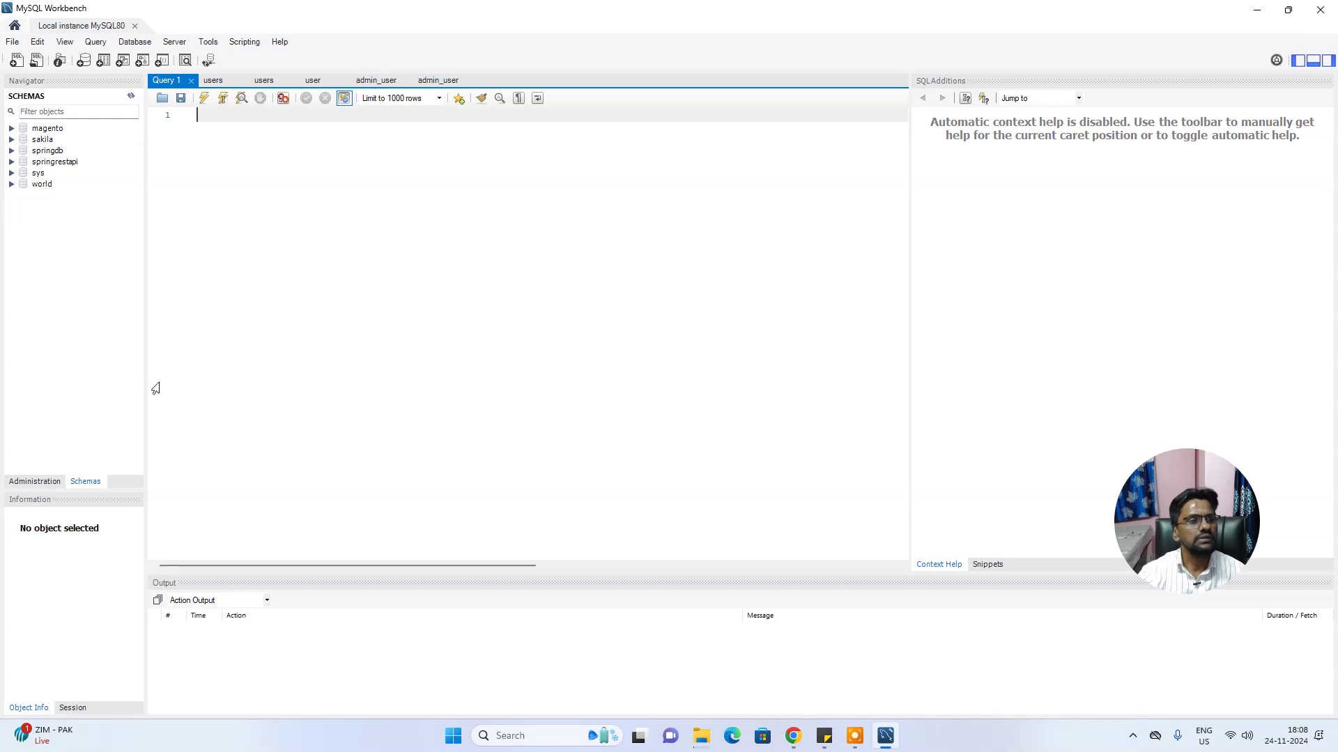
Create a new schema named drupal, apply the CREATE SCHEMA script, and minimize Workbench
right_click(26, 248)
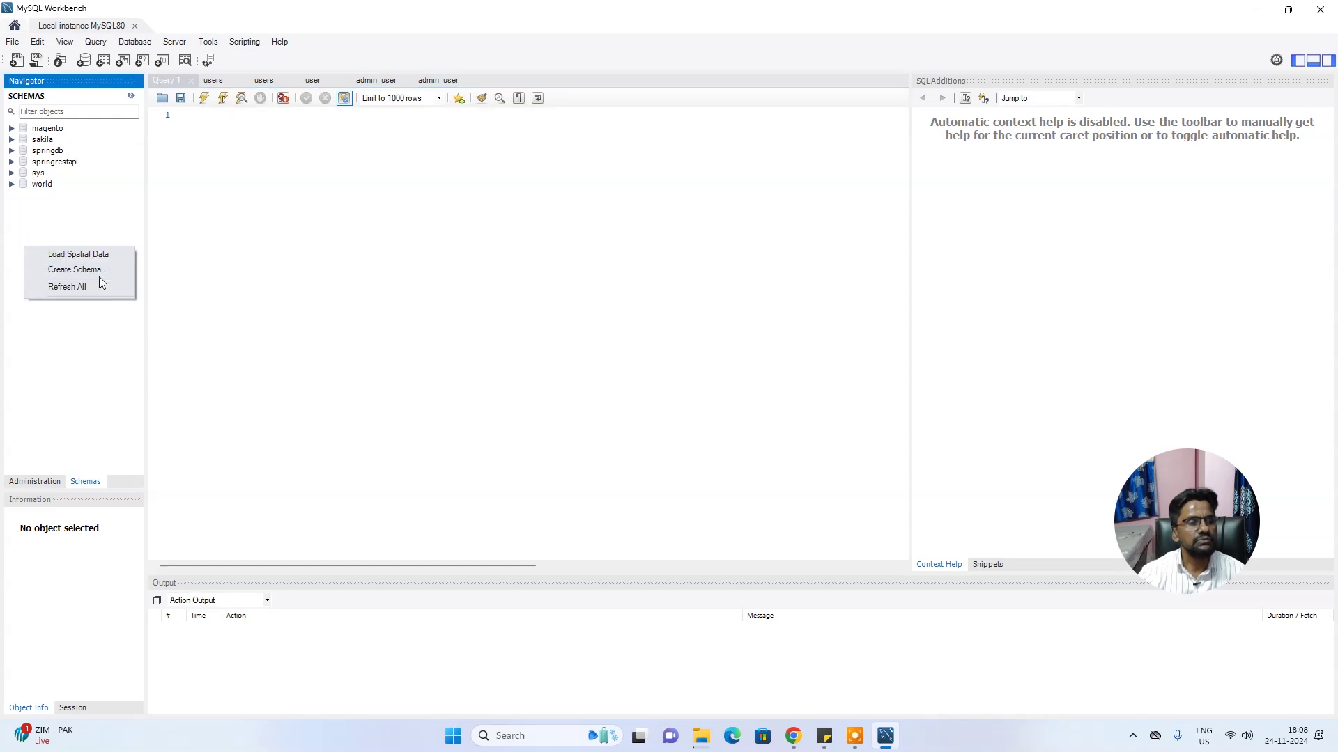
click(102, 277)
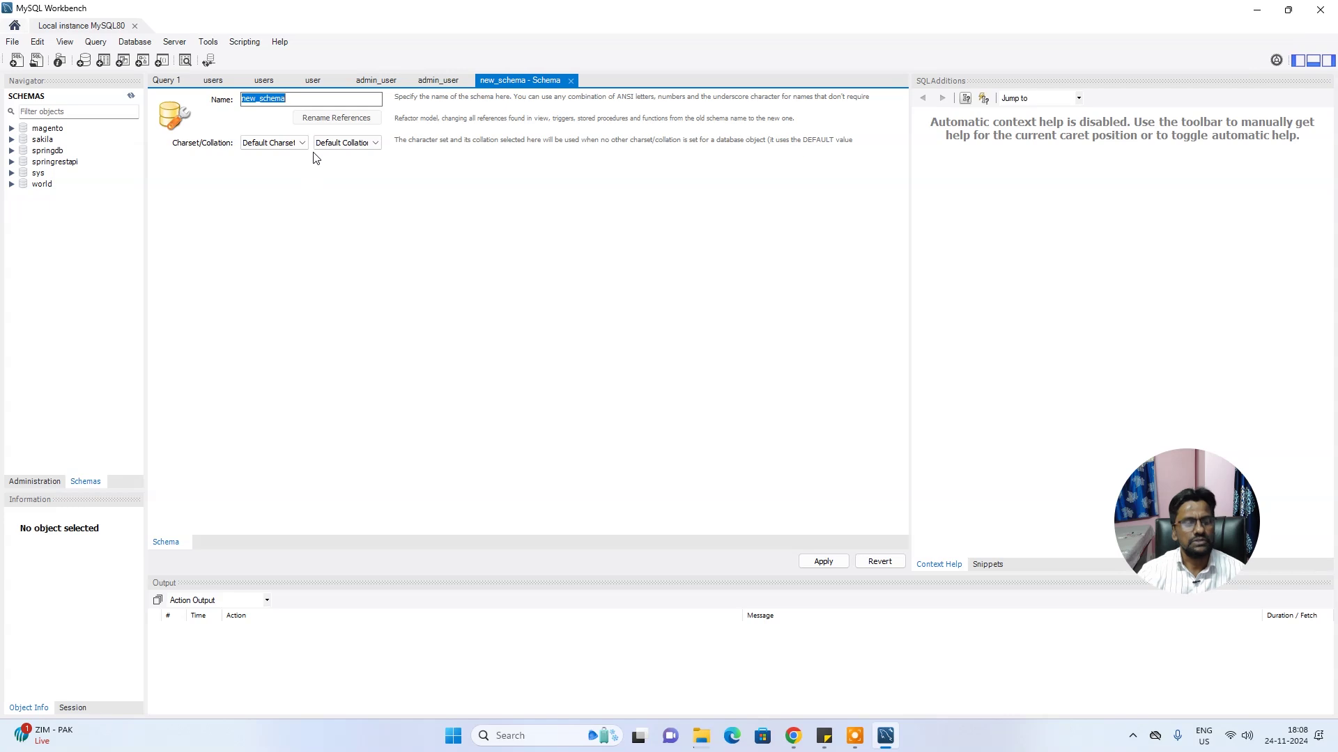
text(drupal)
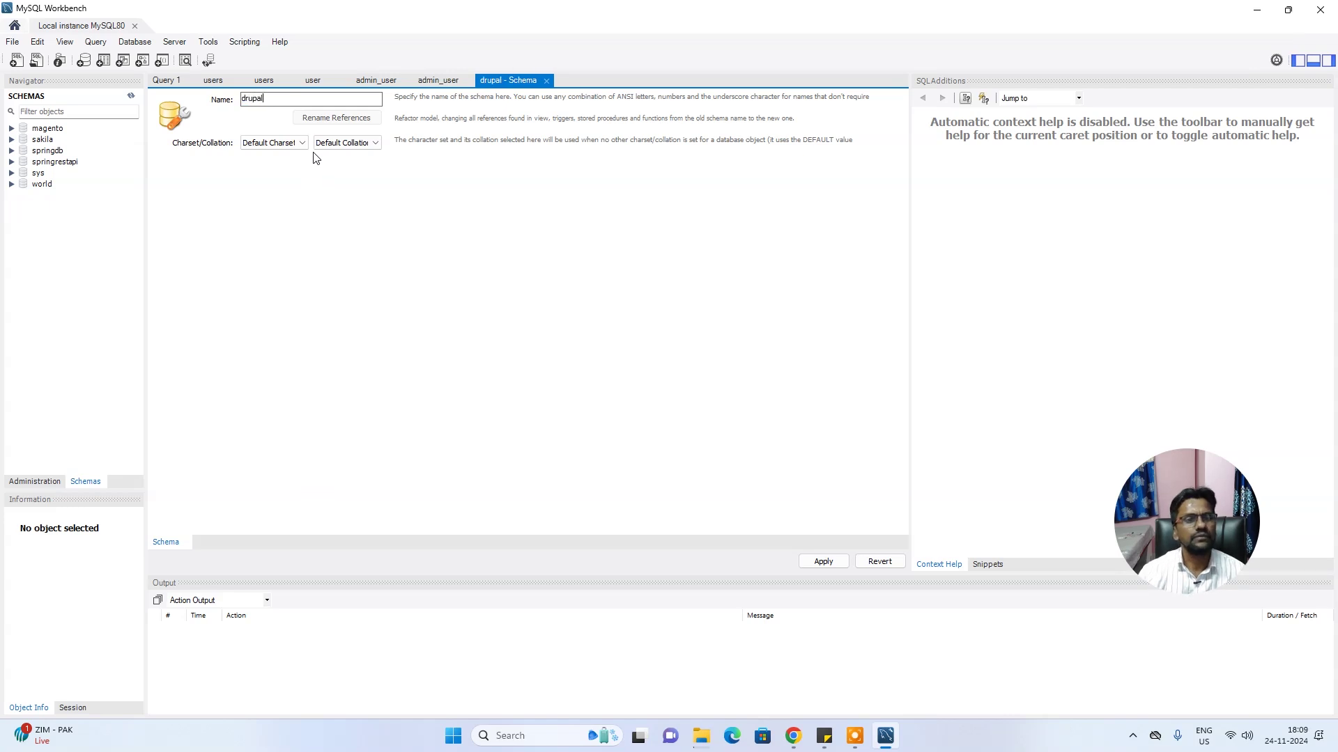
click(822, 562)
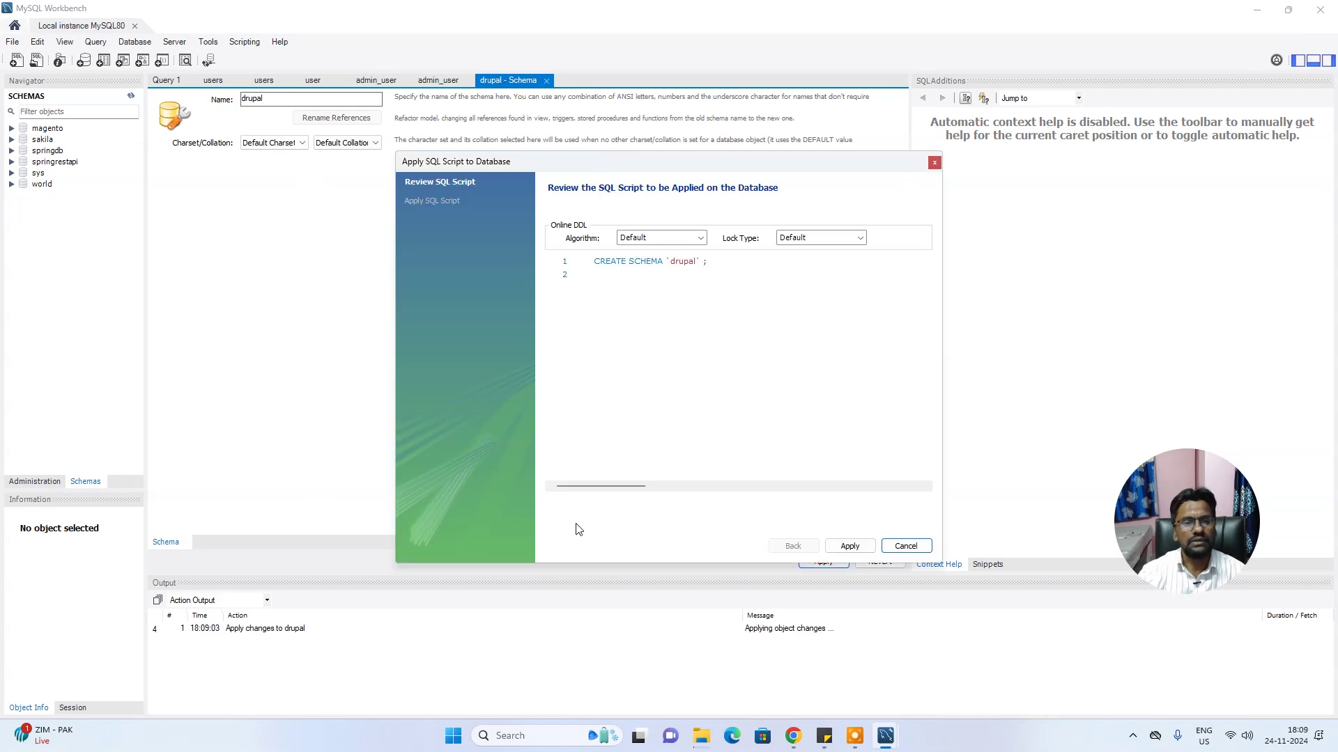
click(849, 546)
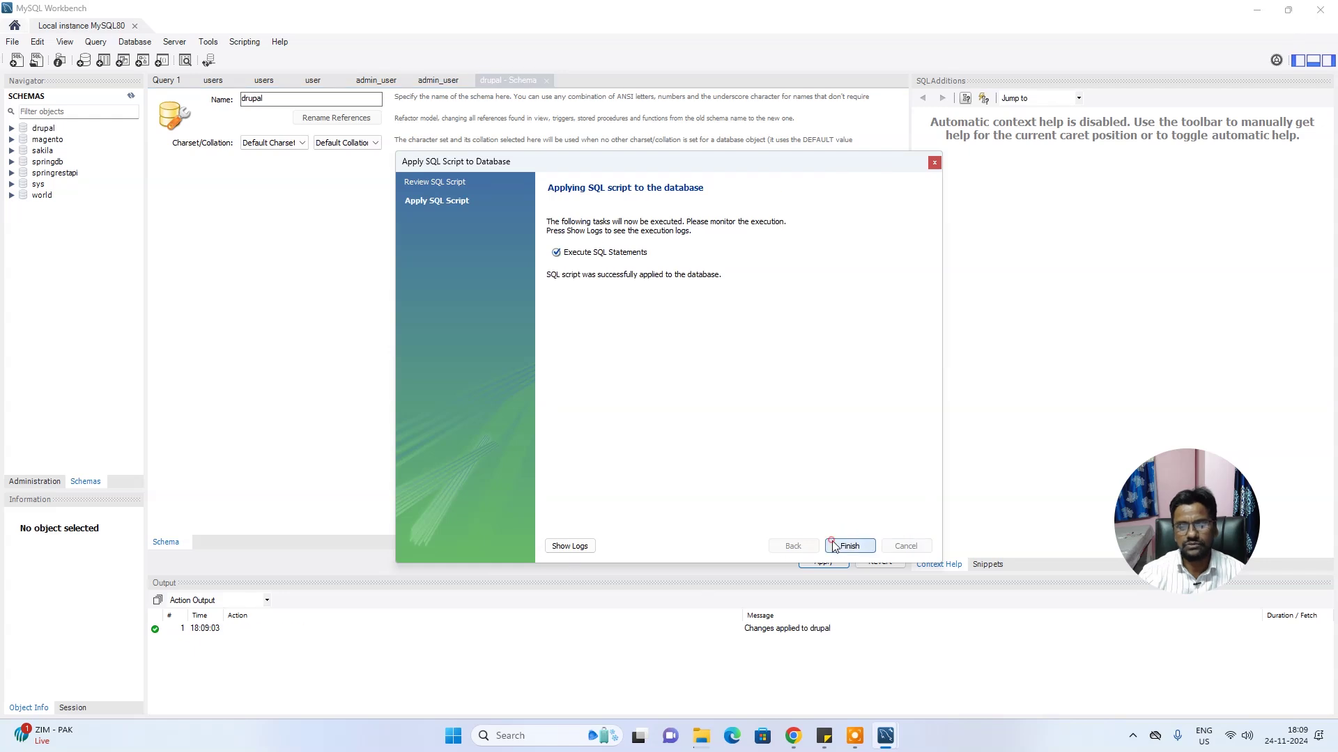
click(848, 546)
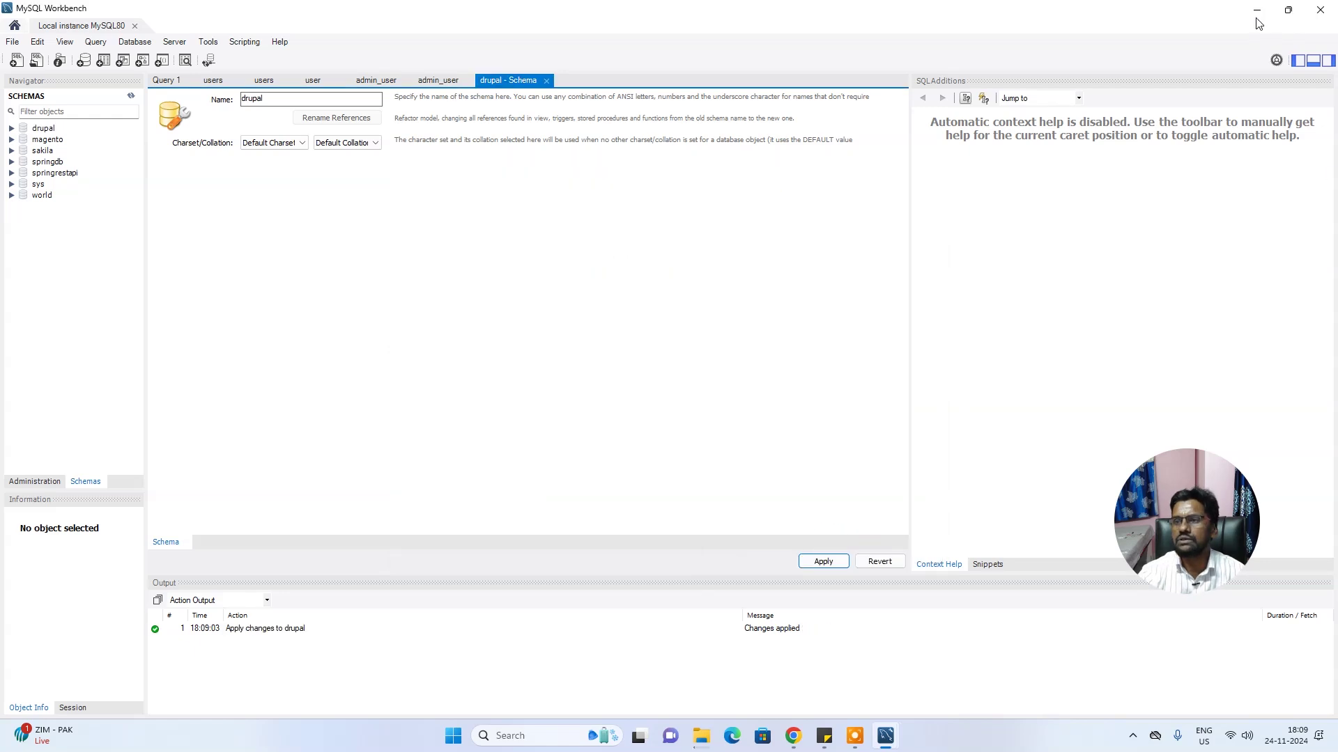
click(1258, 12)
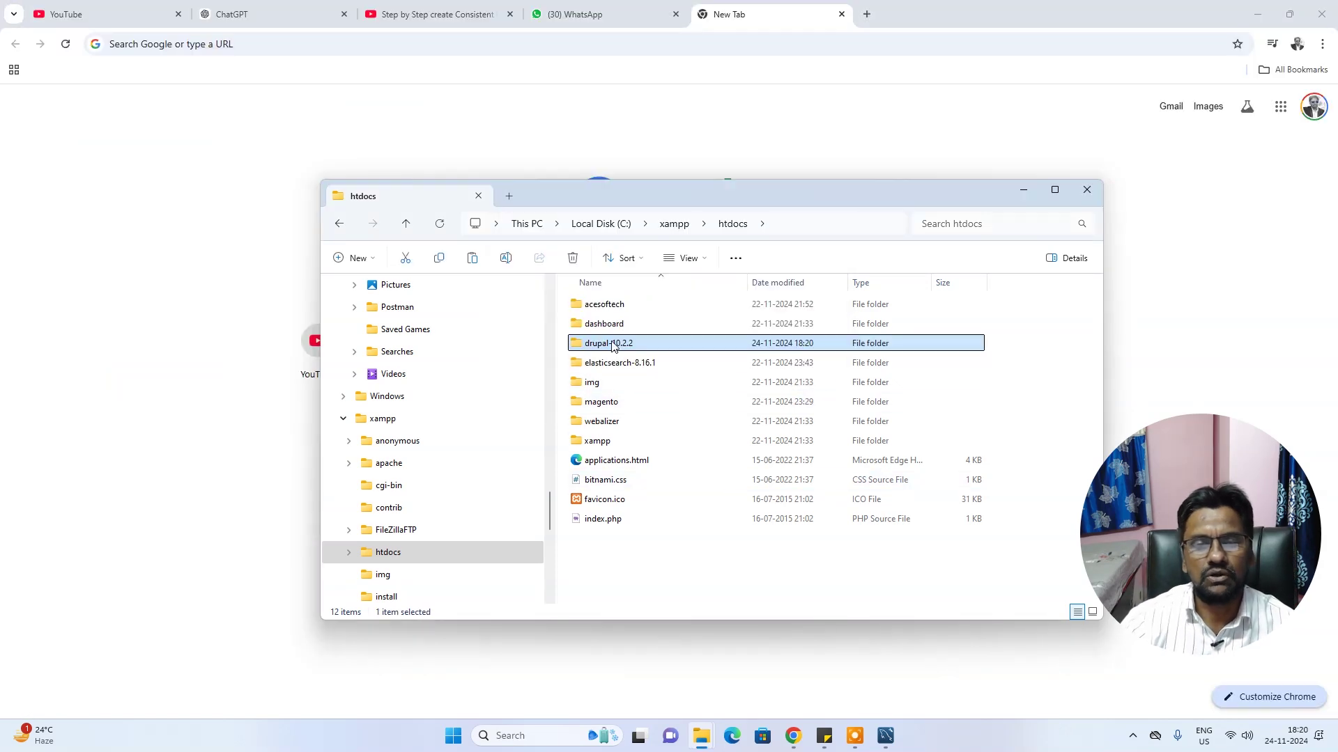
Rename the drupal-10.2.2 folder in htdocs to drupal10
right_click(611, 346)
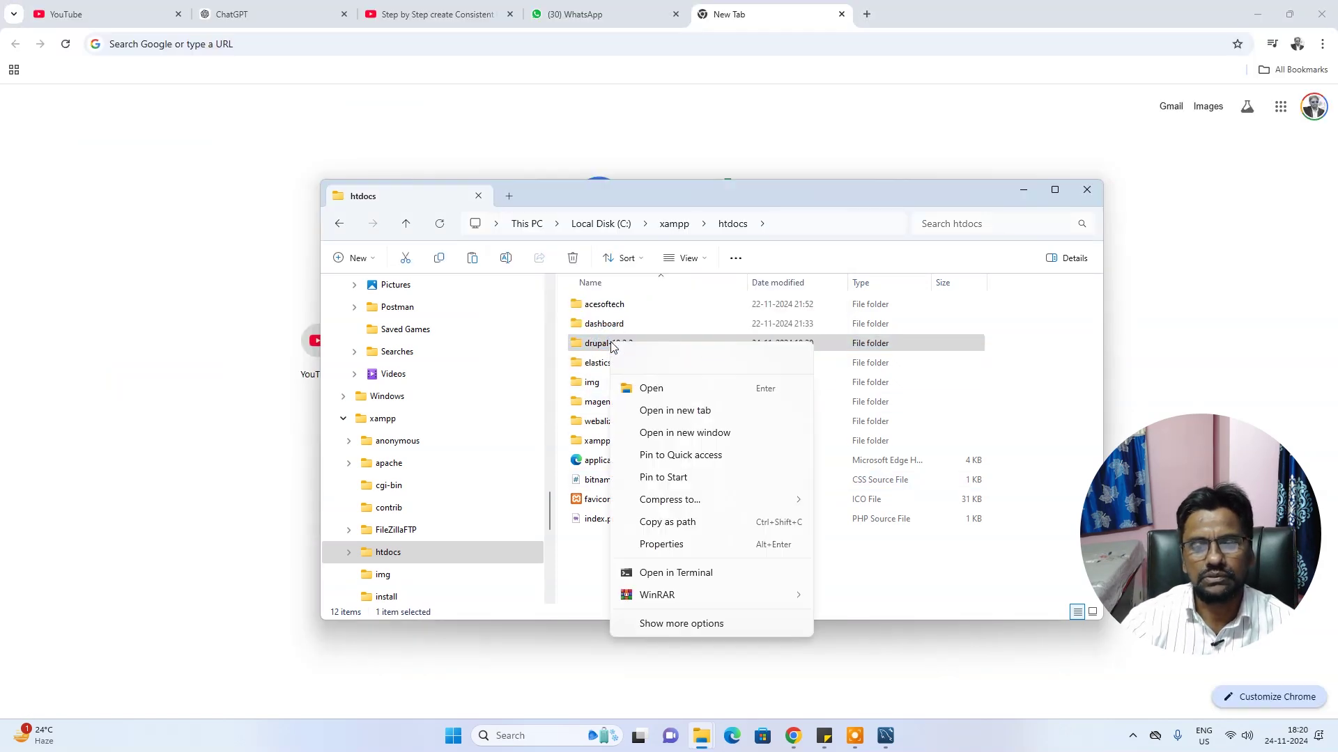
click(693, 627)
click(699, 663)
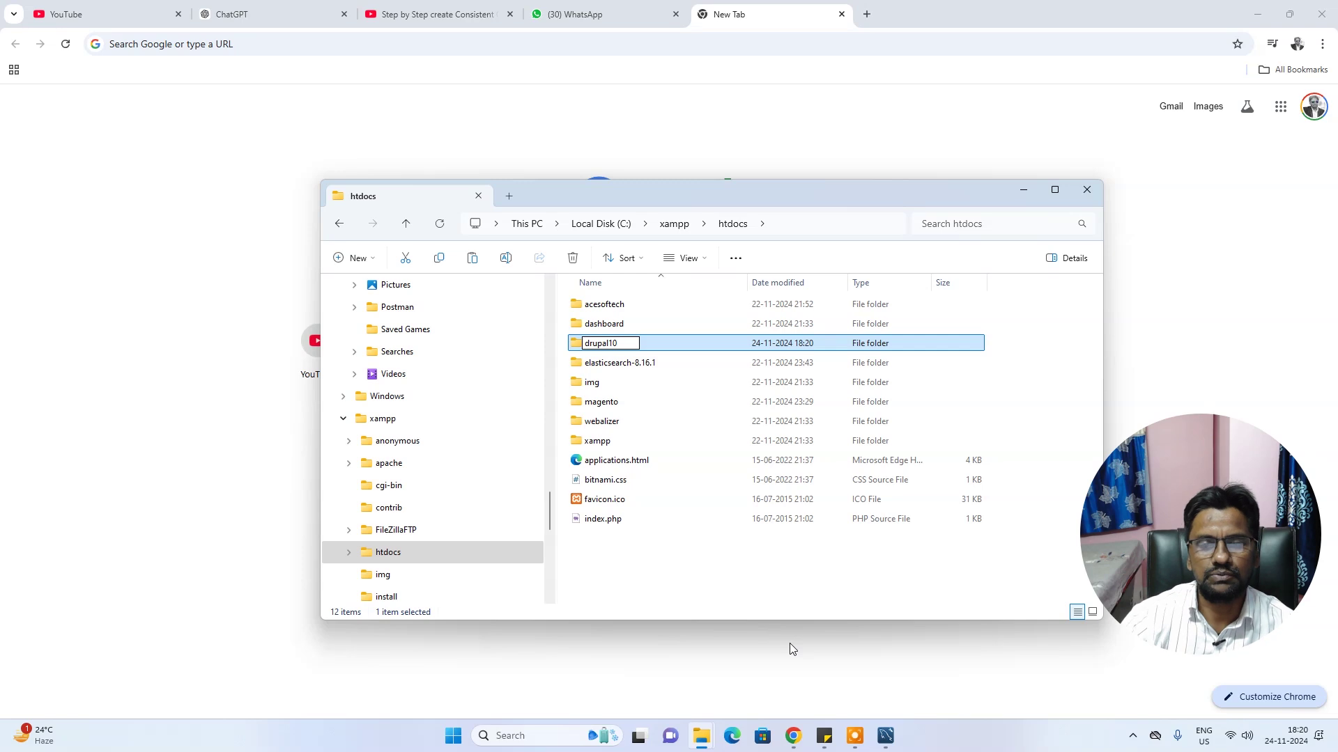
click(739, 585)
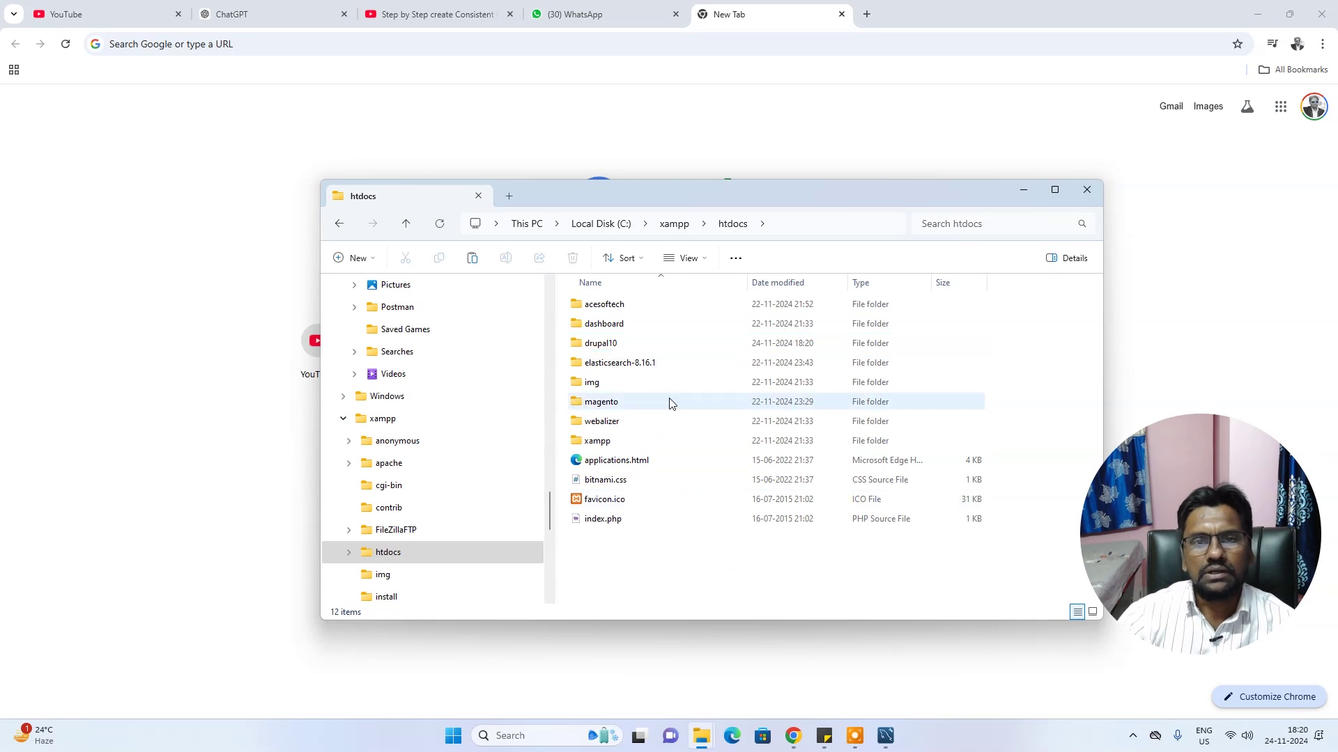
Load localhost/drupal10 in a new Chrome tab, correcting the mistyped 'drupla10' address
click(867, 14)
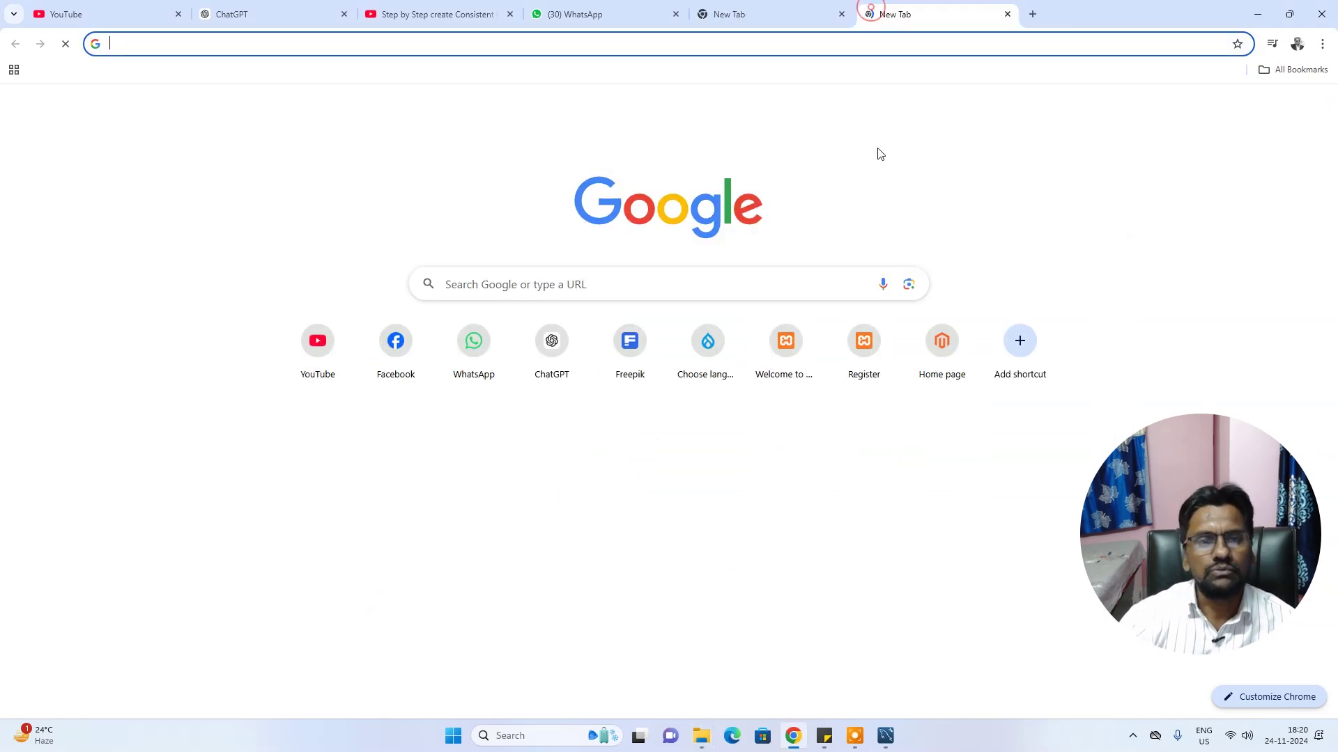
text(localhost)
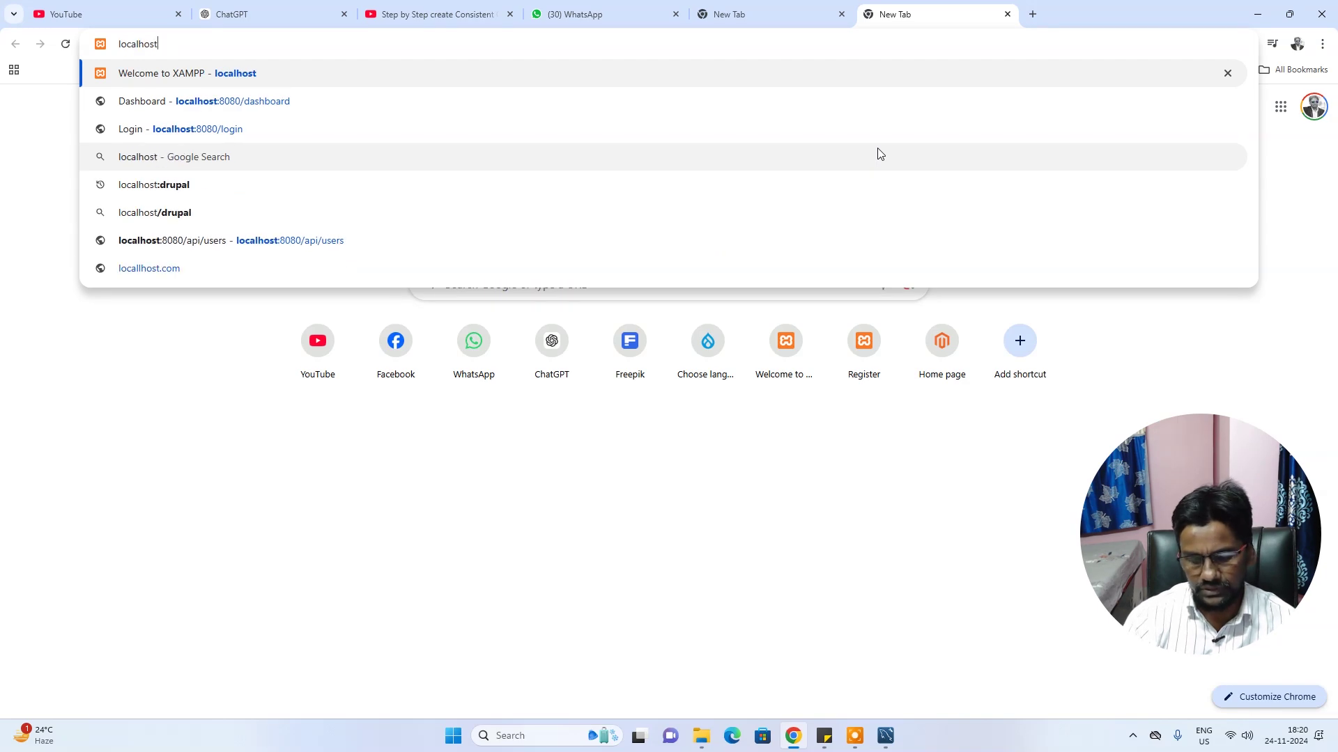
text(/d)
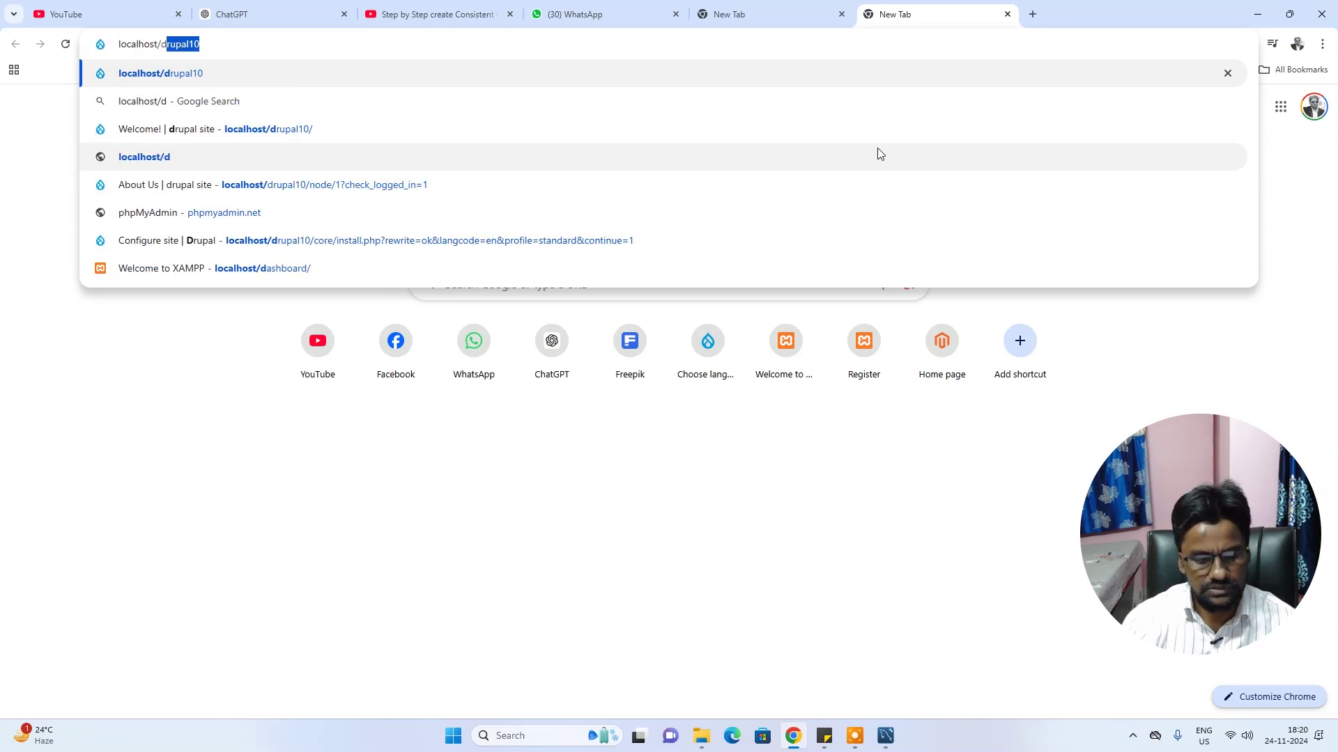
text(rupla10)
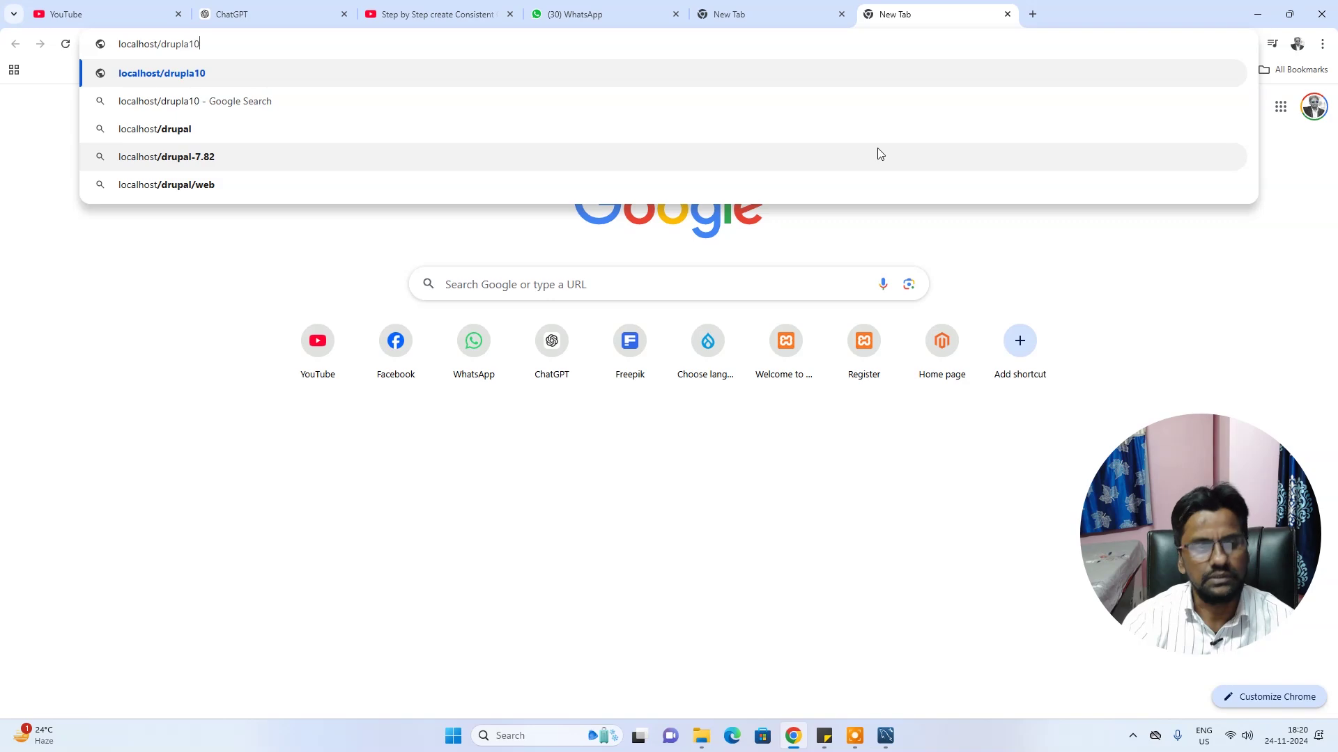
key(Return)
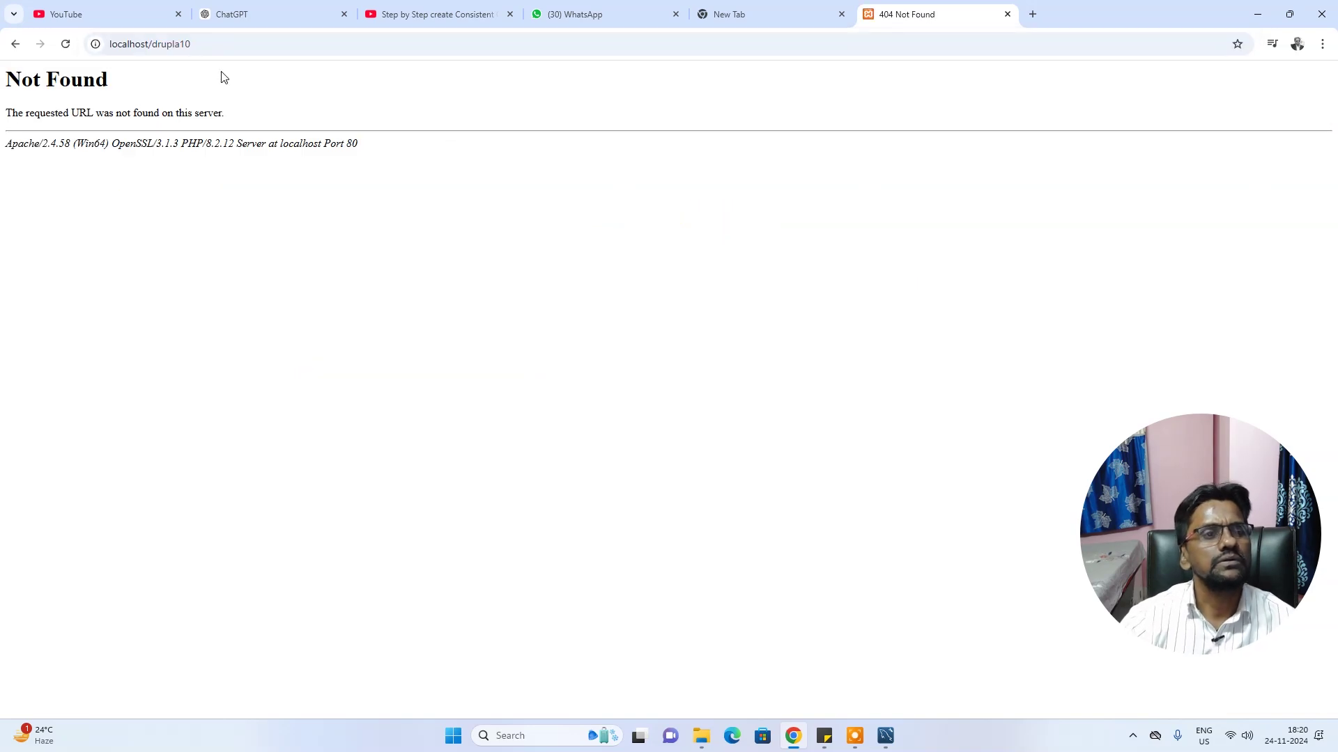
click(216, 42)
click(216, 42)
drag(175, 44, 415, 40)
key(BackSpace)
text(al10)
key(Return)
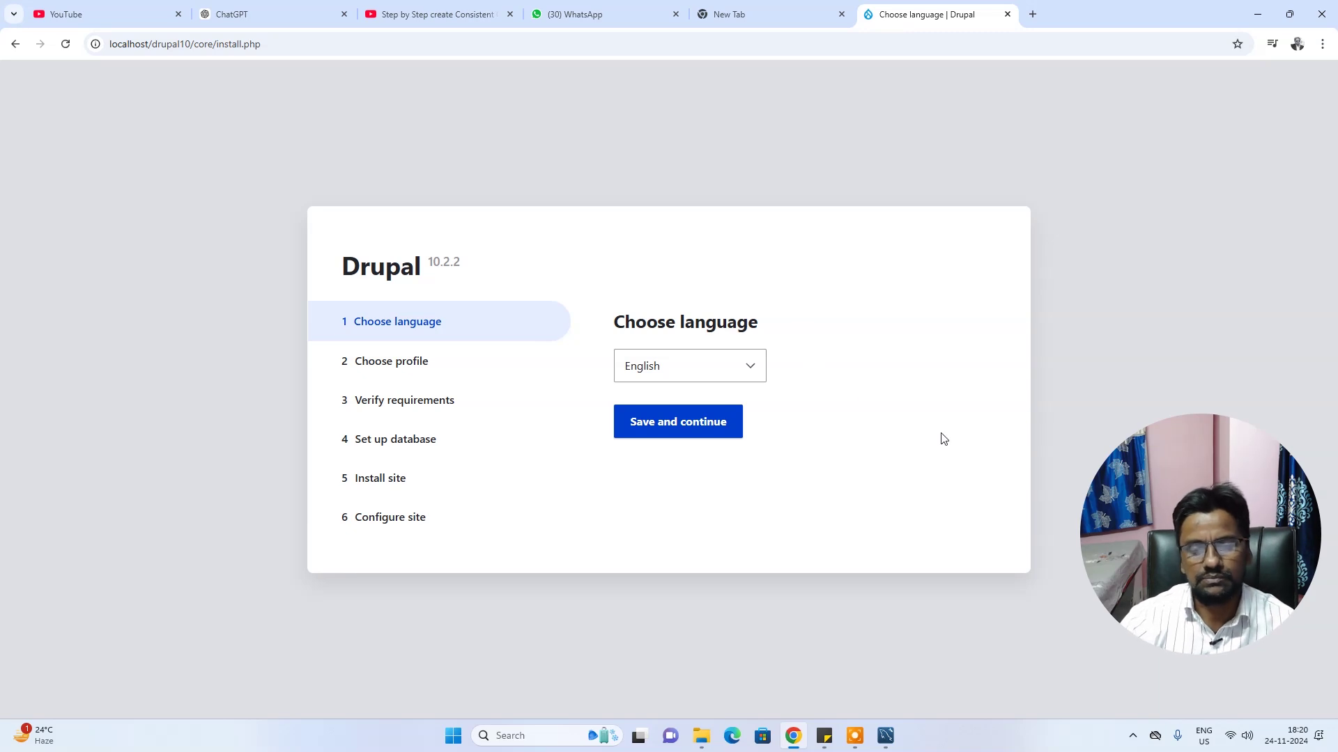
Choose English and the Standard profile, then continue past the requirement warnings
click(678, 437)
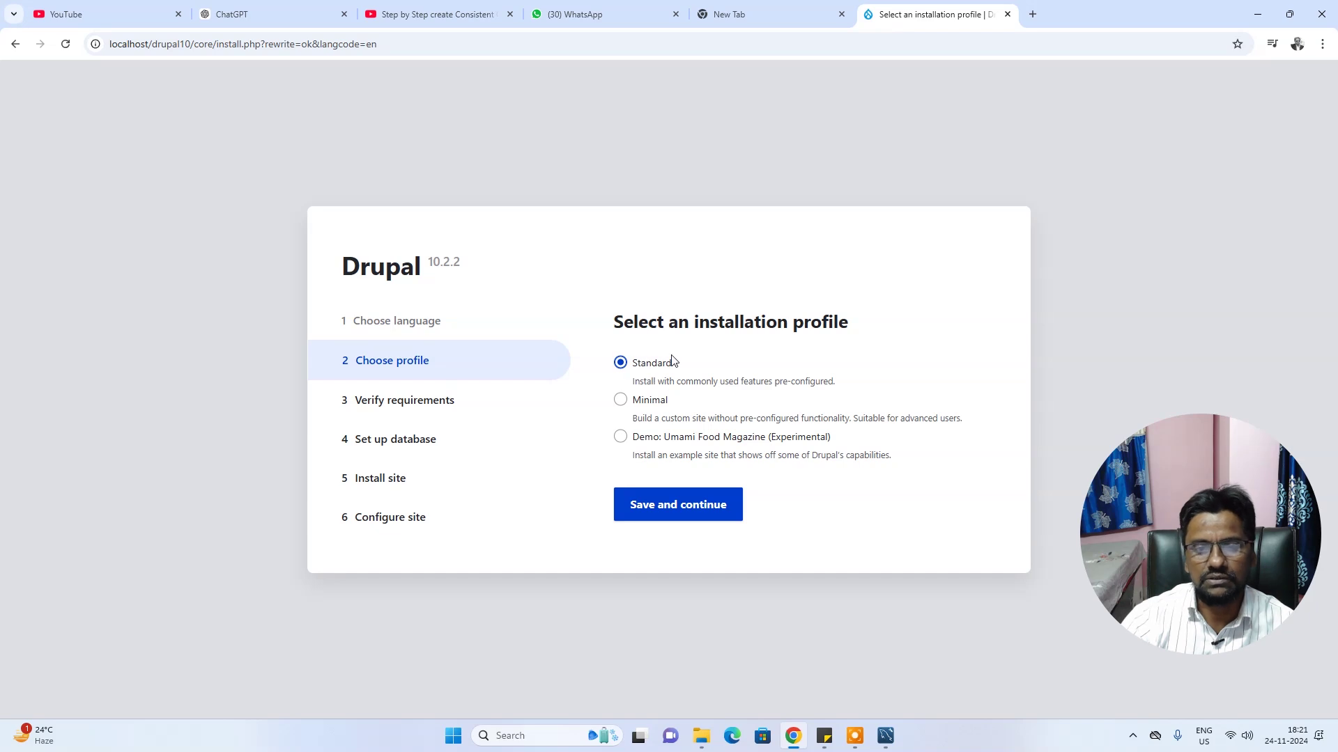
click(681, 512)
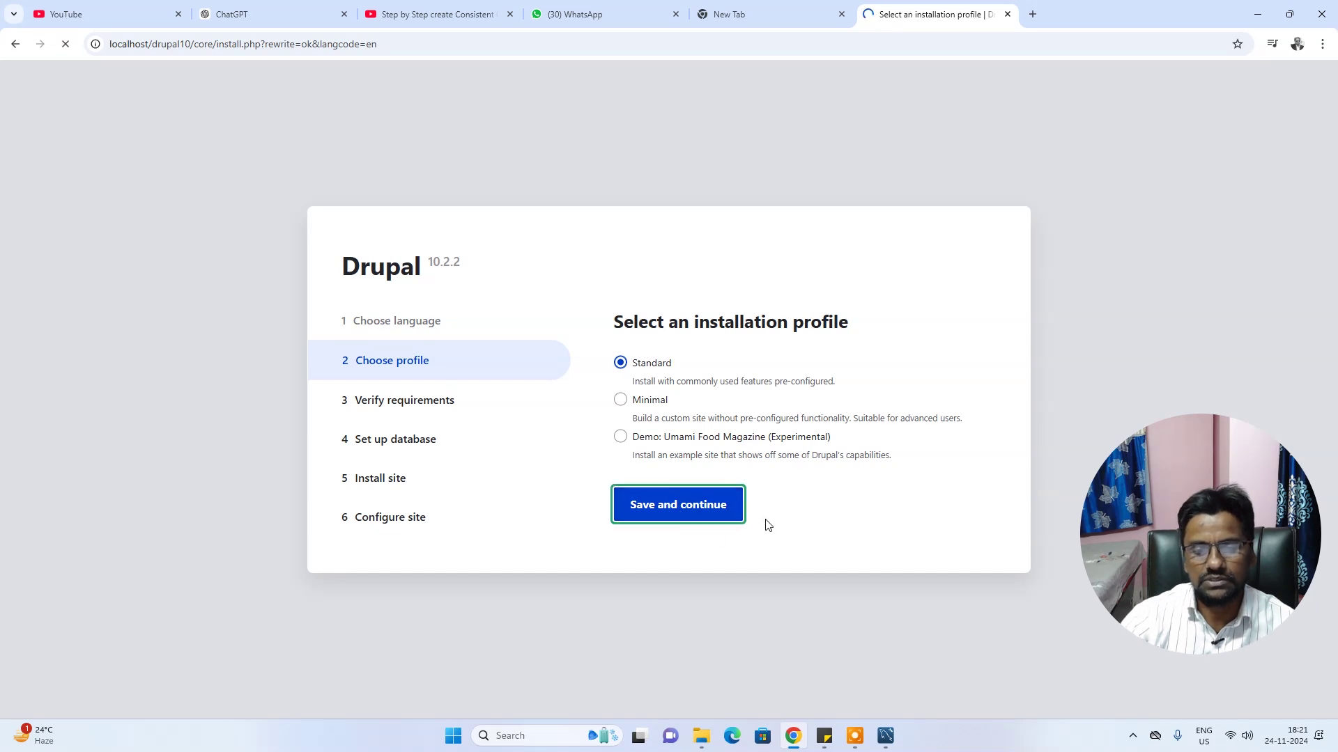
scroll(659, 429, down, 4)
scroll(659, 429, up, 4)
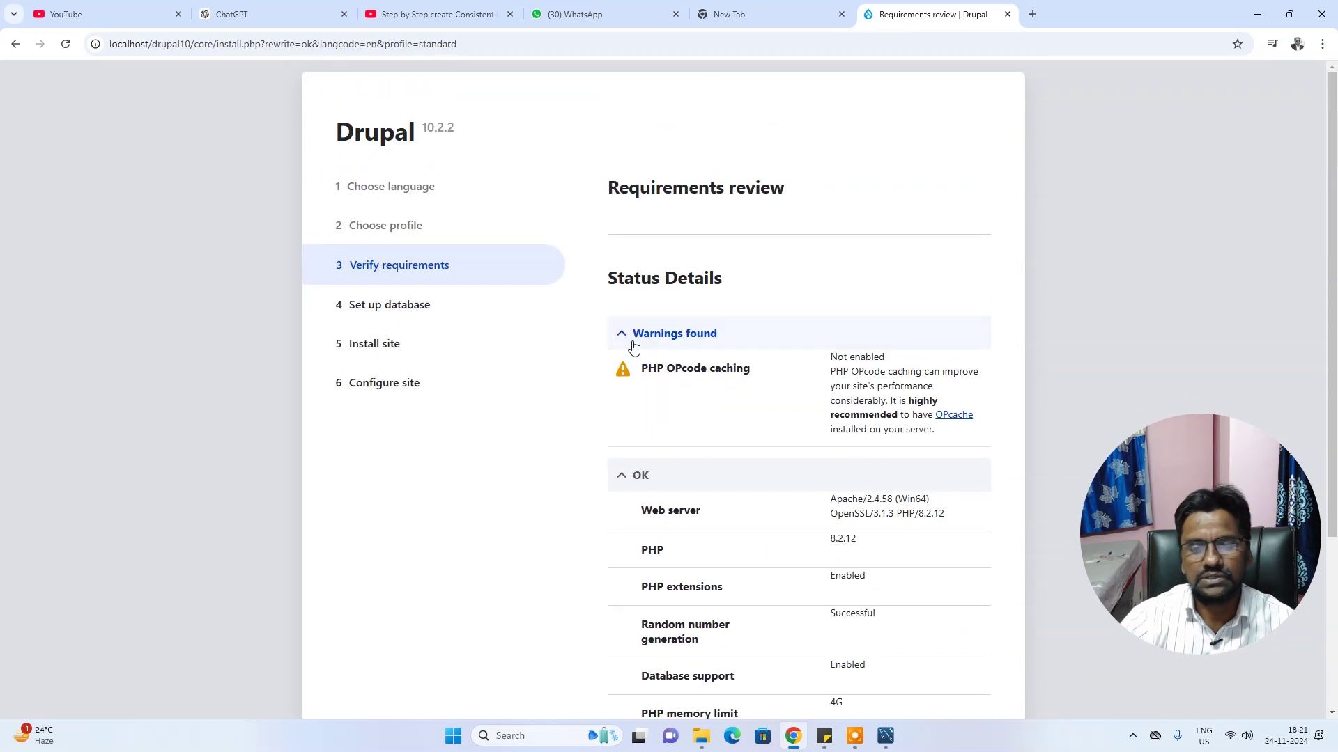
scroll(634, 376, down, 2)
click(635, 194)
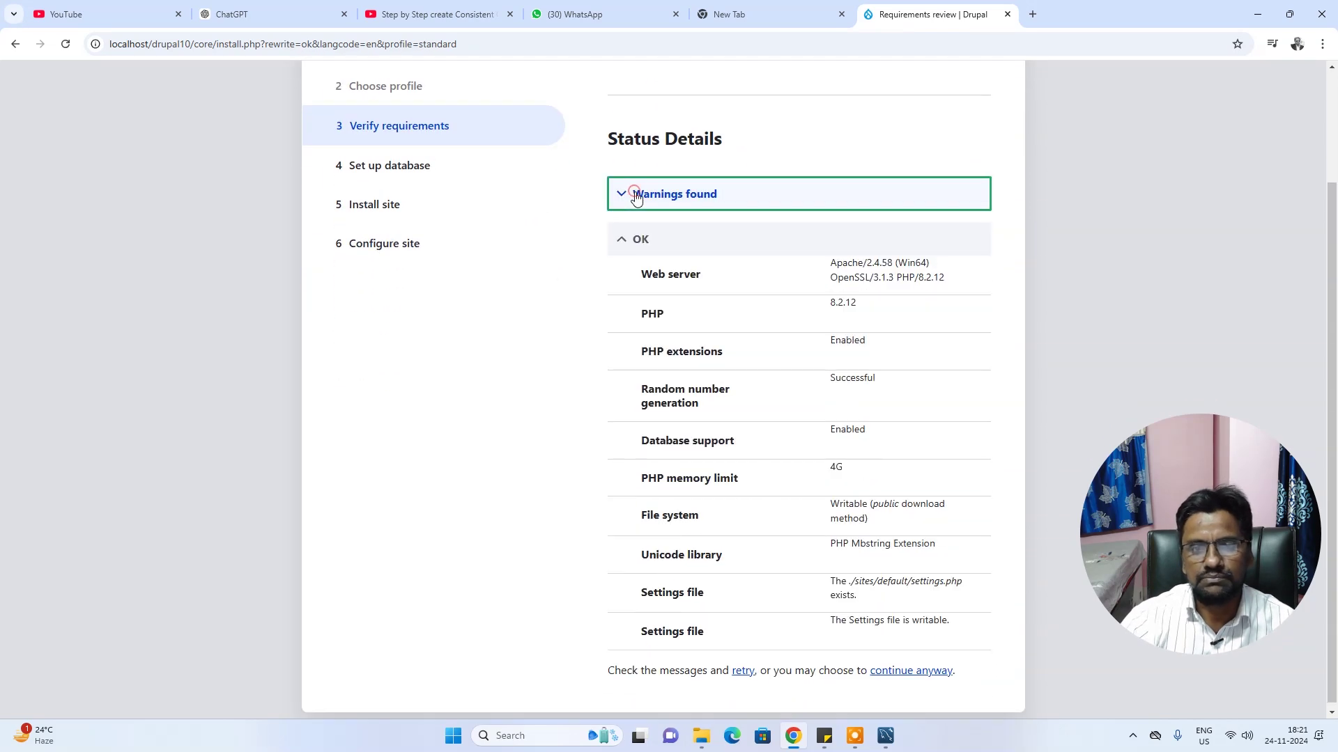
click(634, 193)
scroll(911, 380, up, 2)
scroll(954, 381, up, 1)
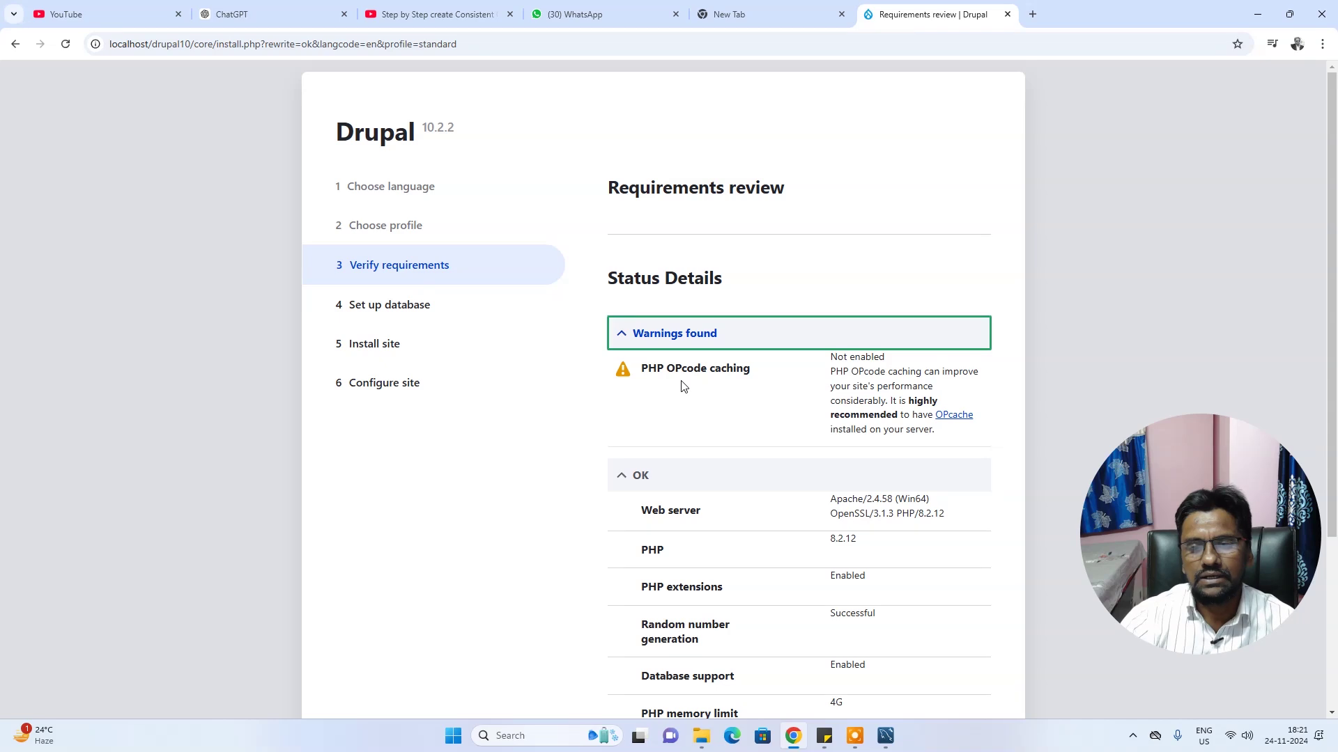
scroll(765, 426, down, 4)
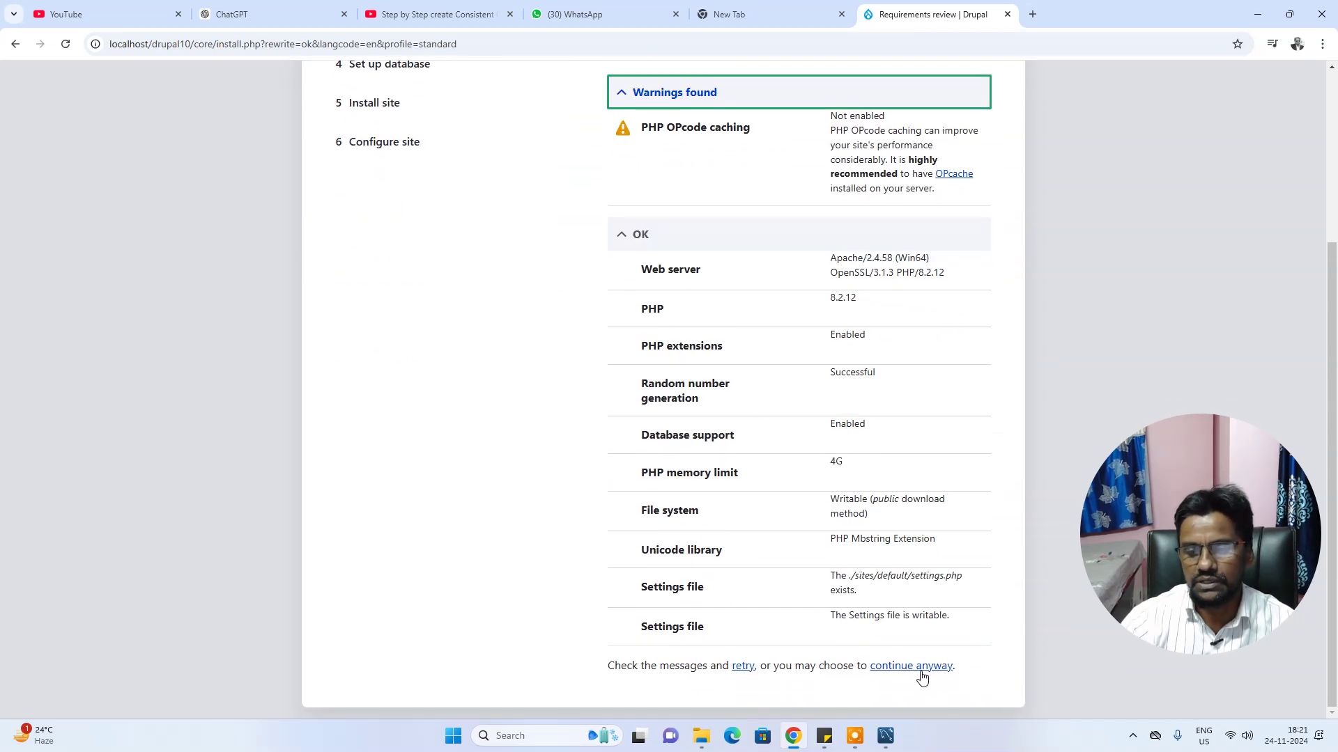
click(917, 670)
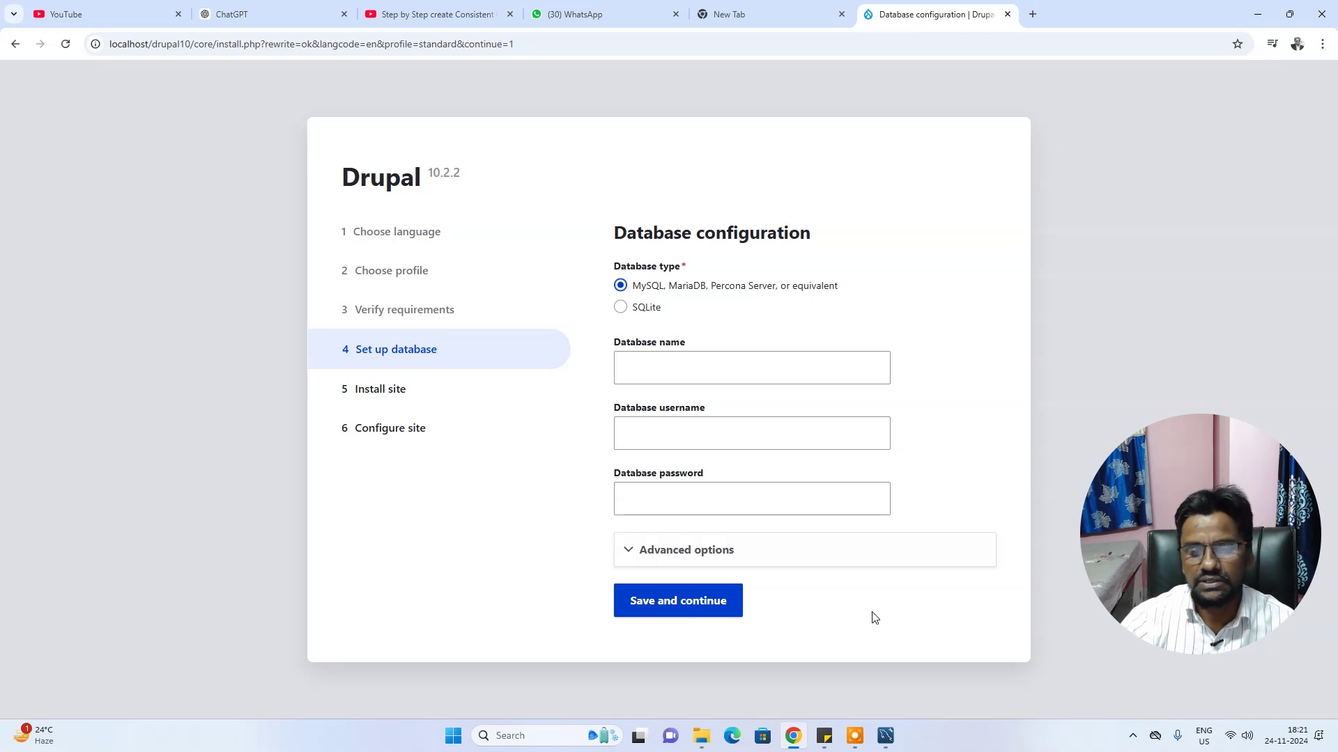
Copy the drupal schema name from MySQL Workbench into the Database name field
click(885, 735)
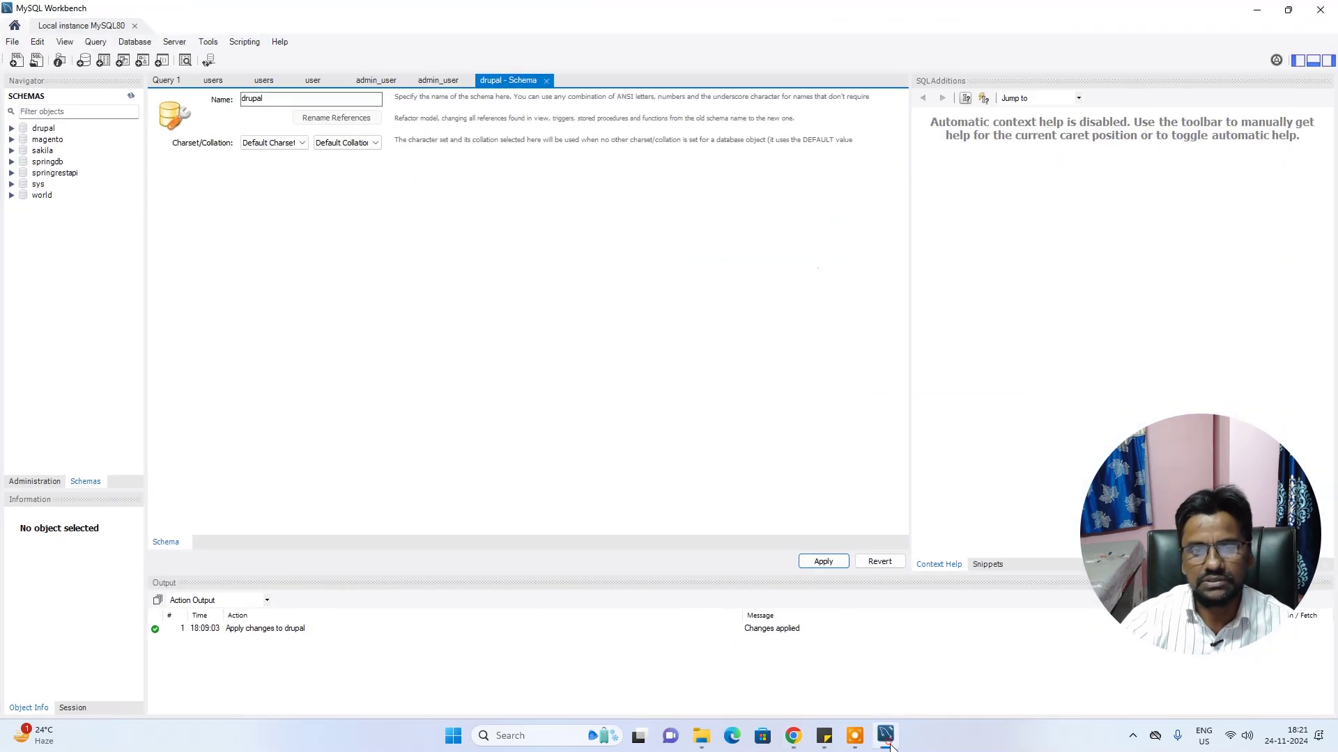
double_click(322, 100)
key(ctrl+c)
click(896, 740)
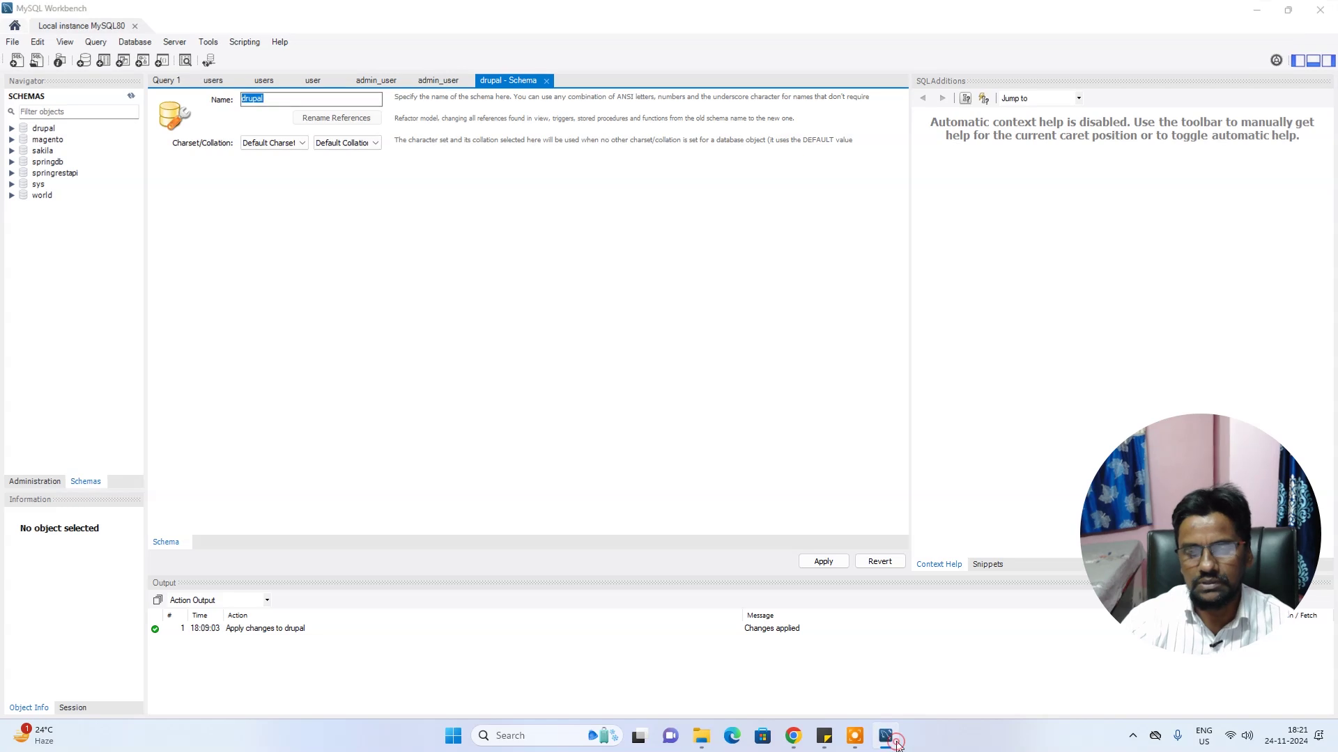
click(663, 371)
key(ctrl+v)
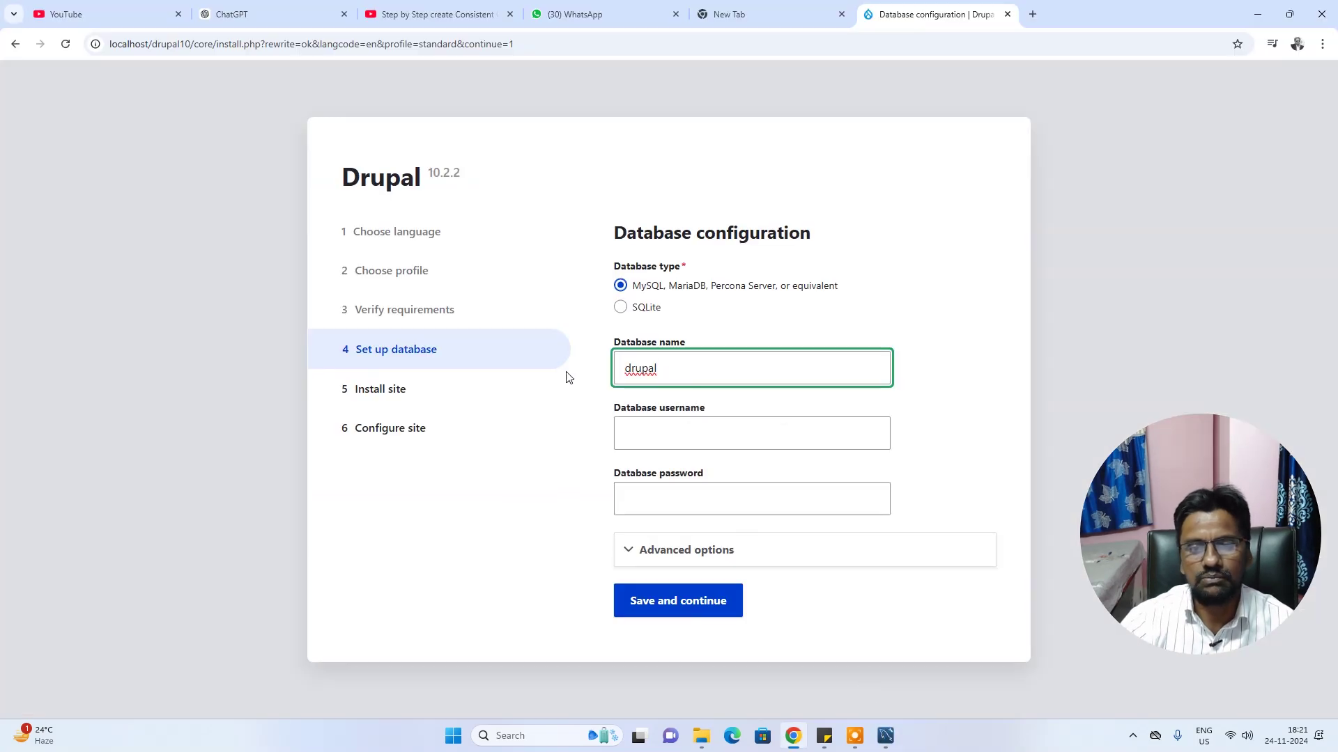
Enter database username root and its password, and save the database settings
click(642, 428)
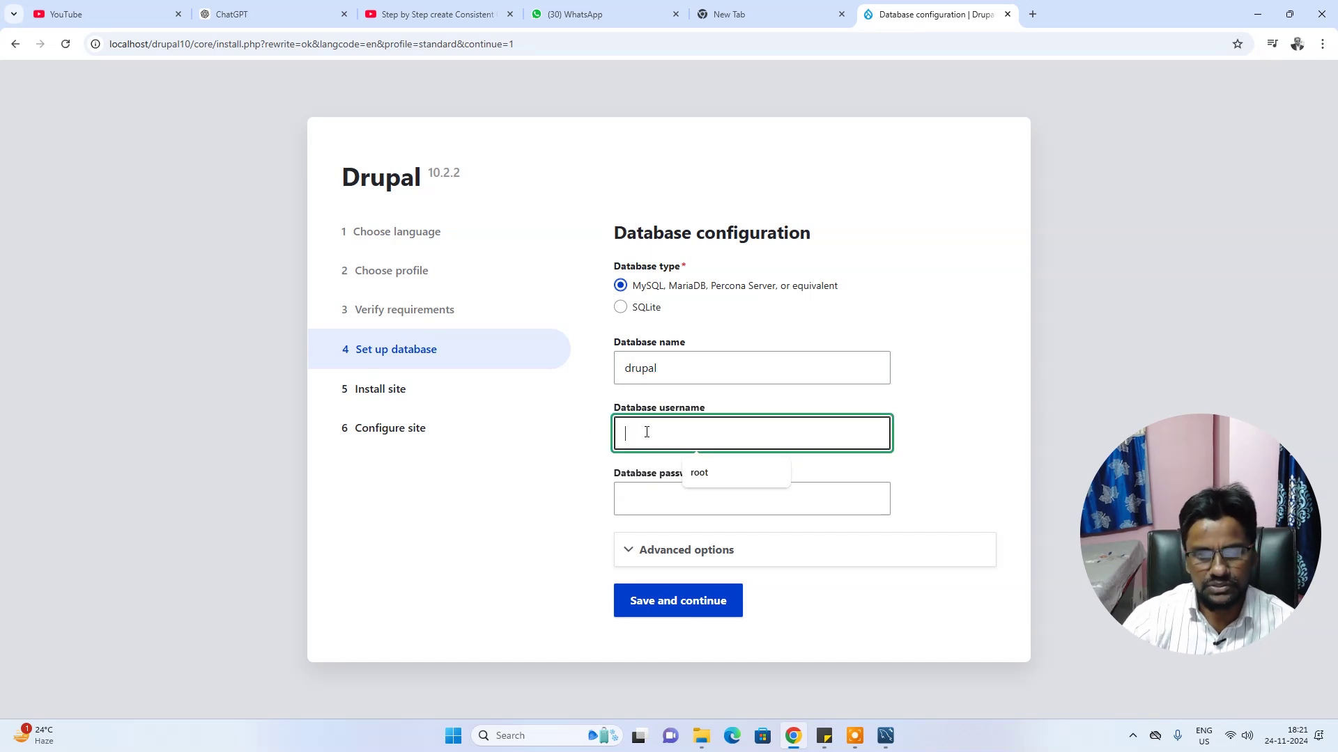
click(725, 479)
click(663, 499)
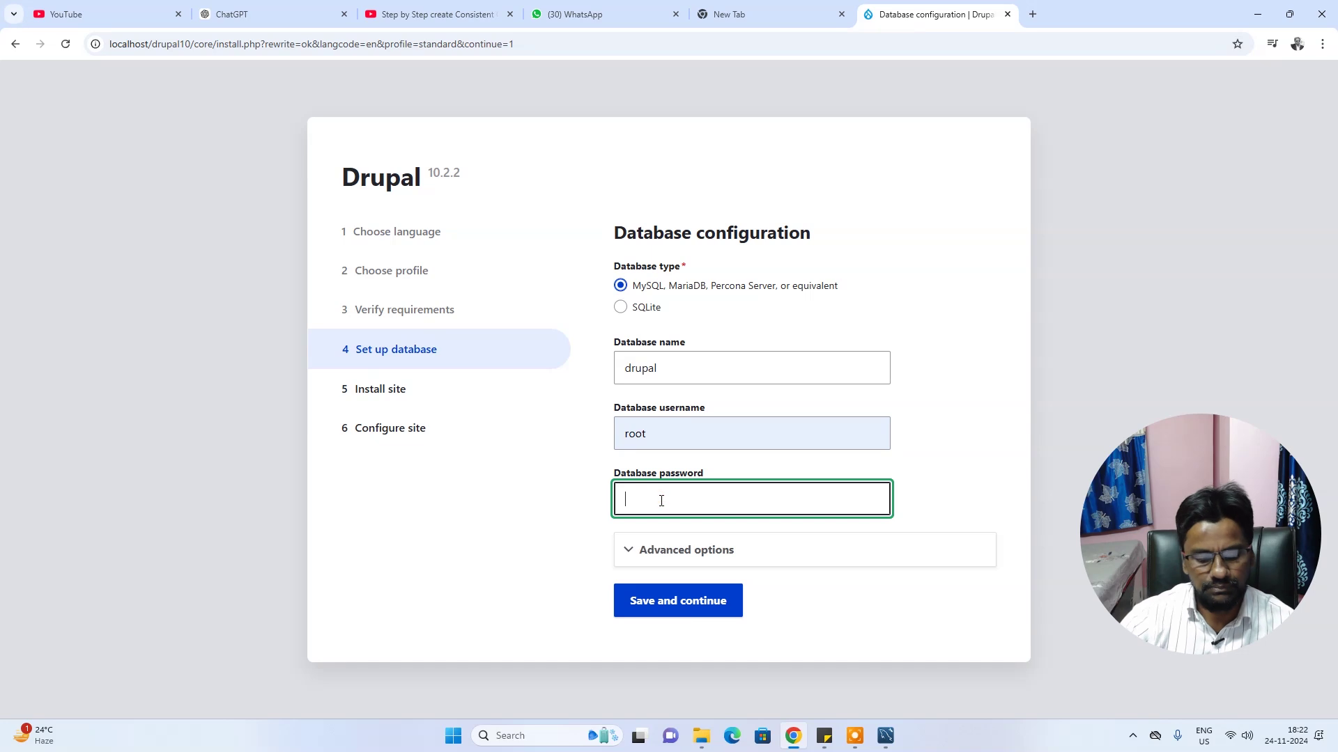
text(•)
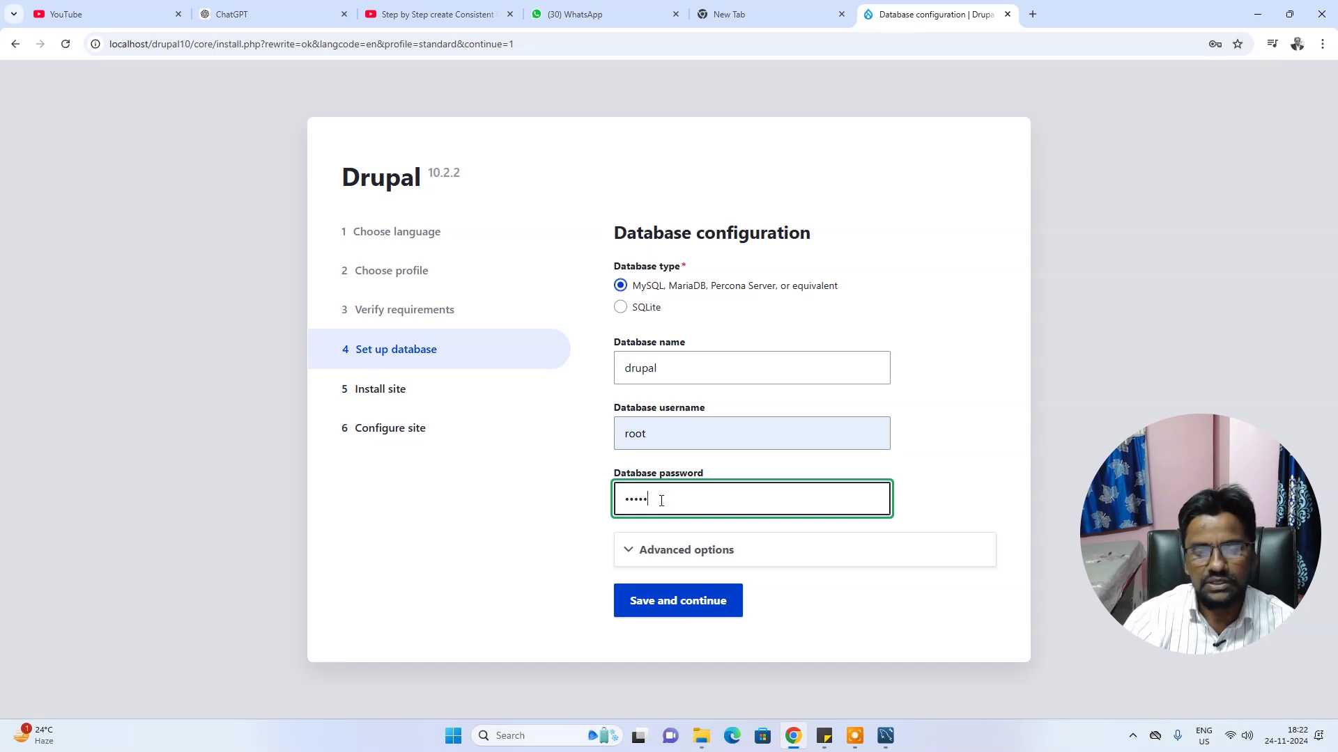
click(925, 450)
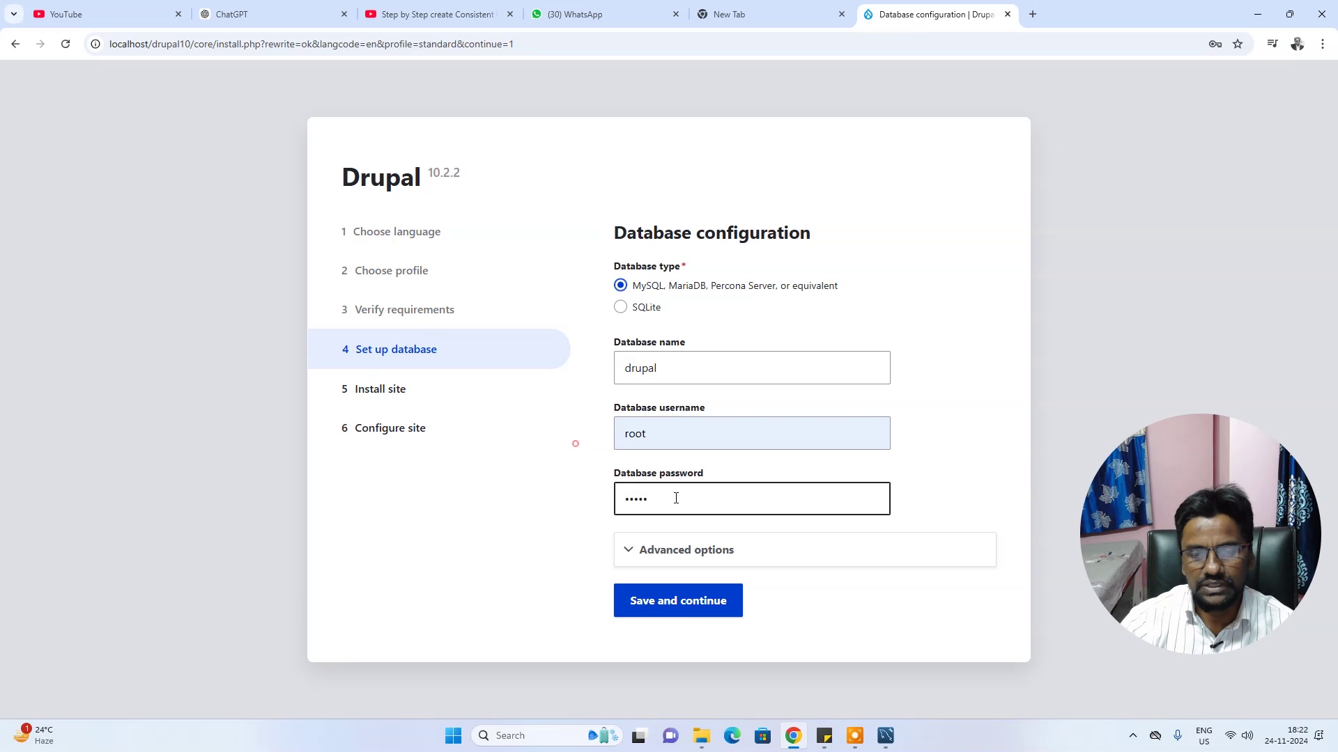
click(549, 479)
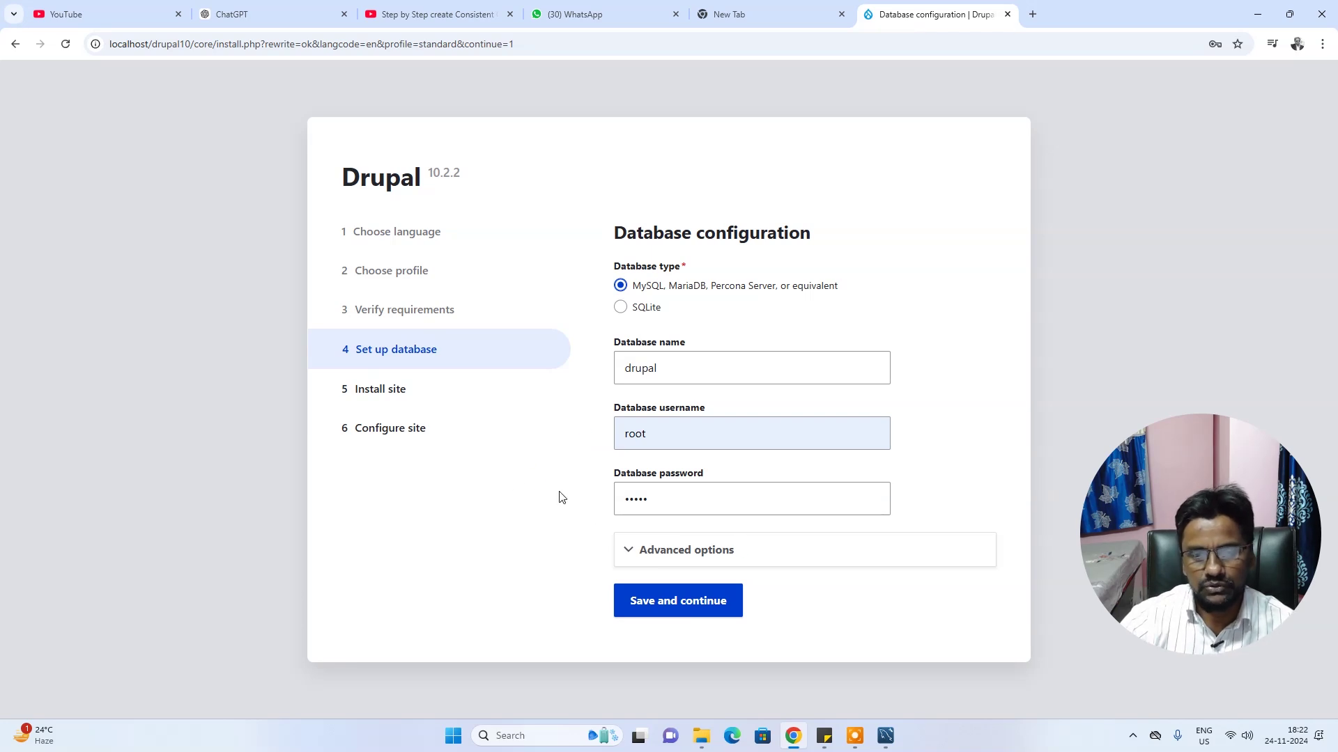
click(572, 496)
click(662, 605)
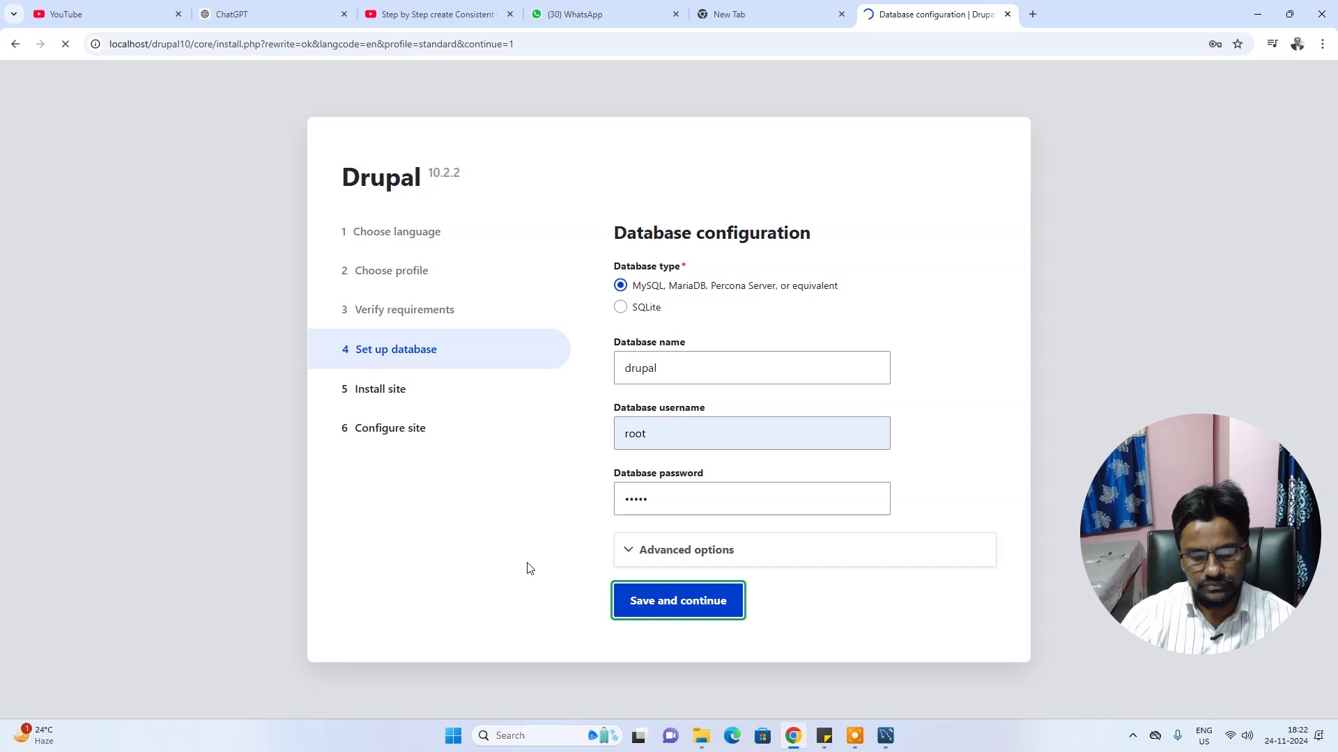
click(684, 274)
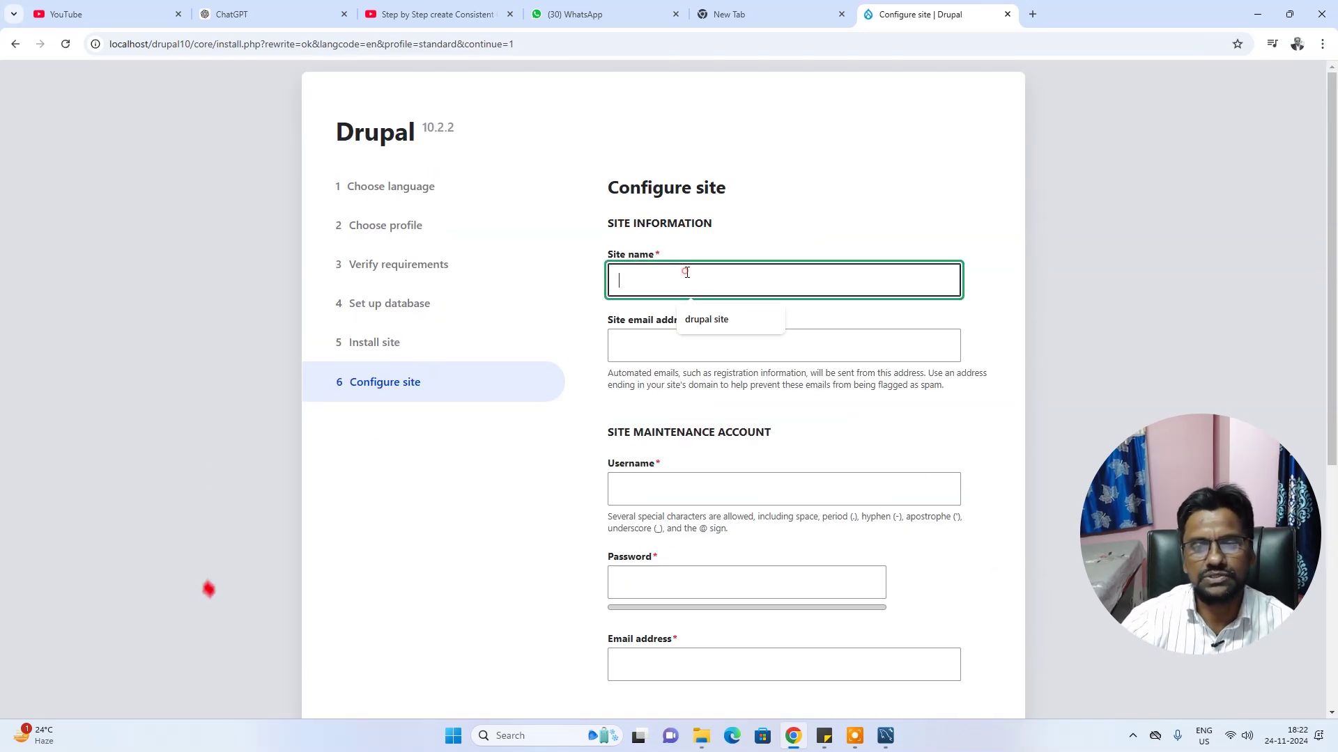
Fill in site name 'drupal site' and the site e-mail address
click(706, 318)
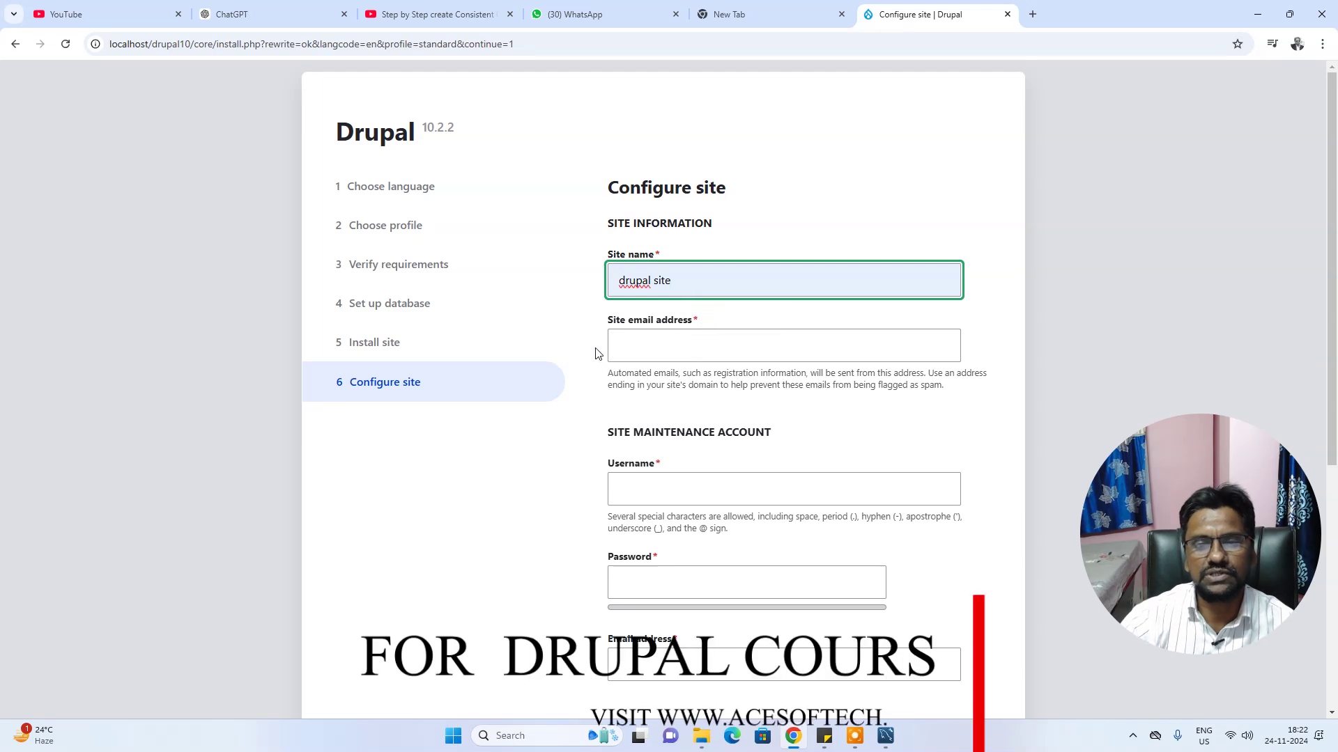
click(681, 348)
click(721, 385)
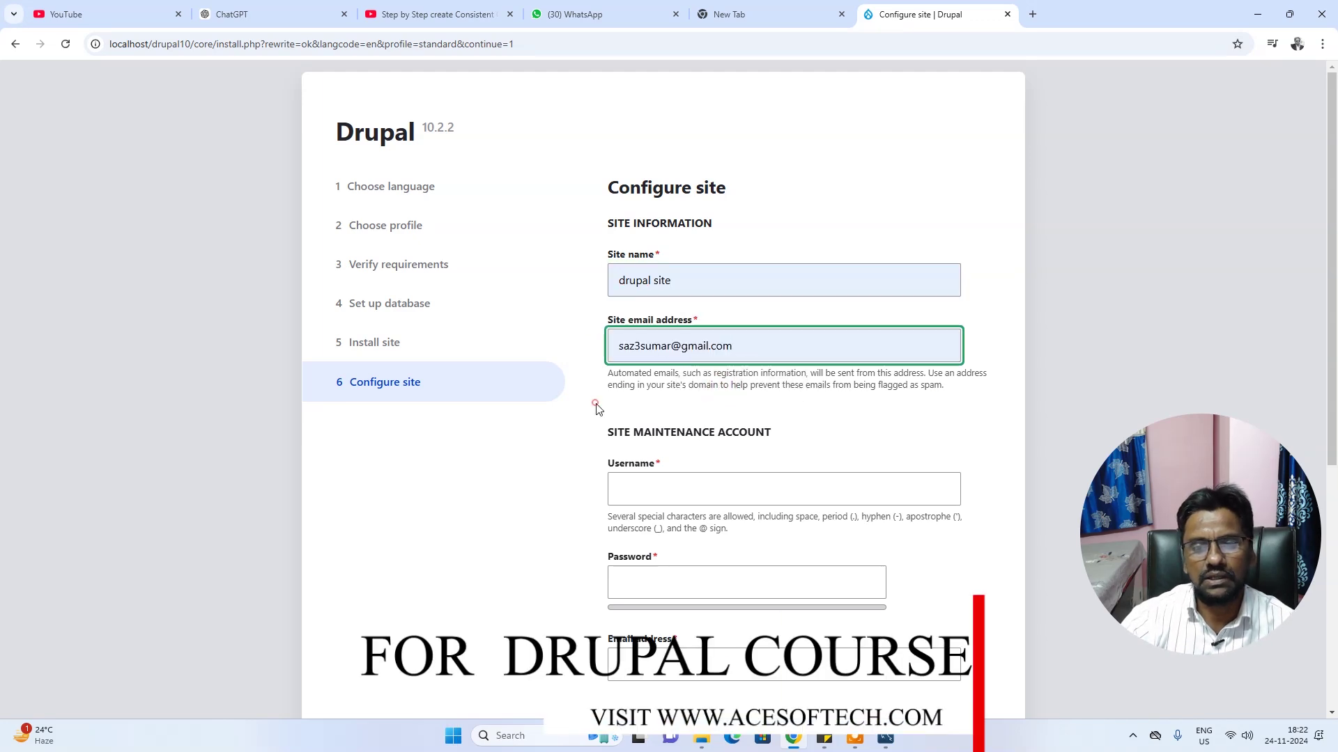
click(597, 409)
scroll(597, 409, down, 2)
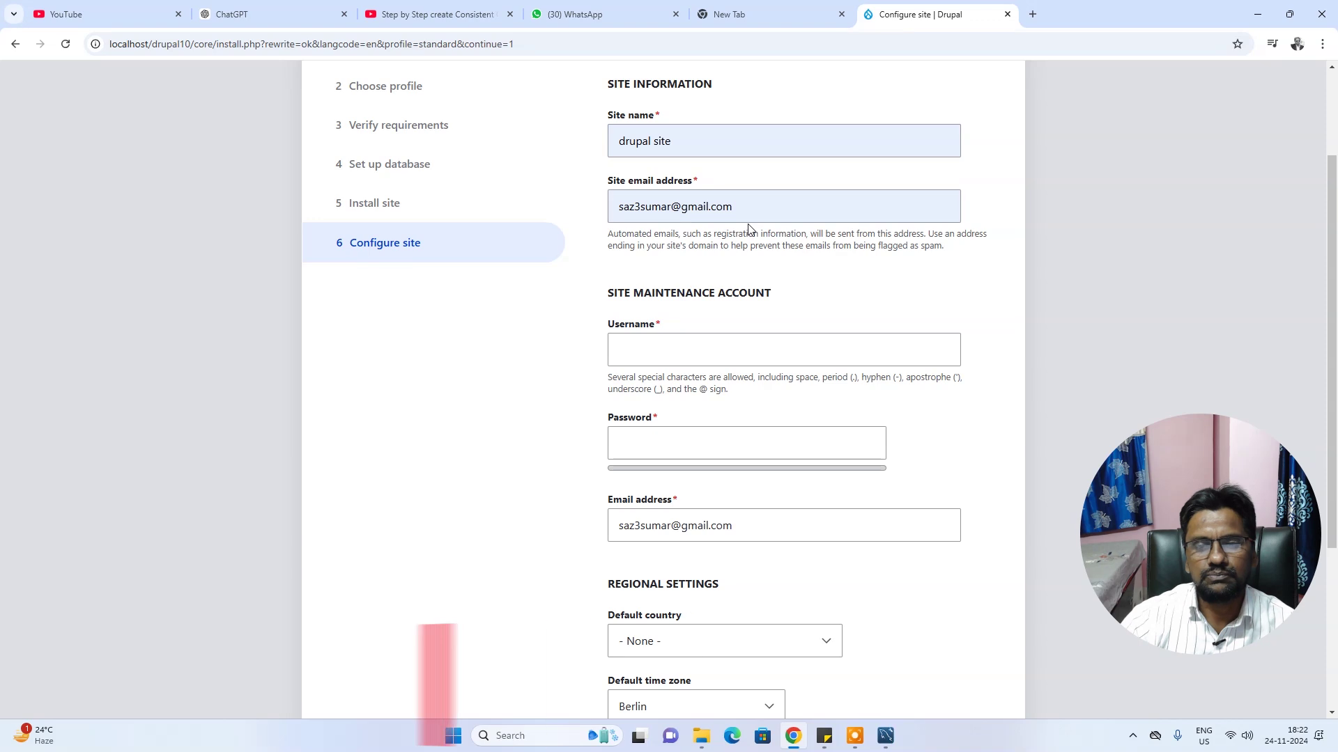
scroll(746, 316, up, 1)
click(749, 277)
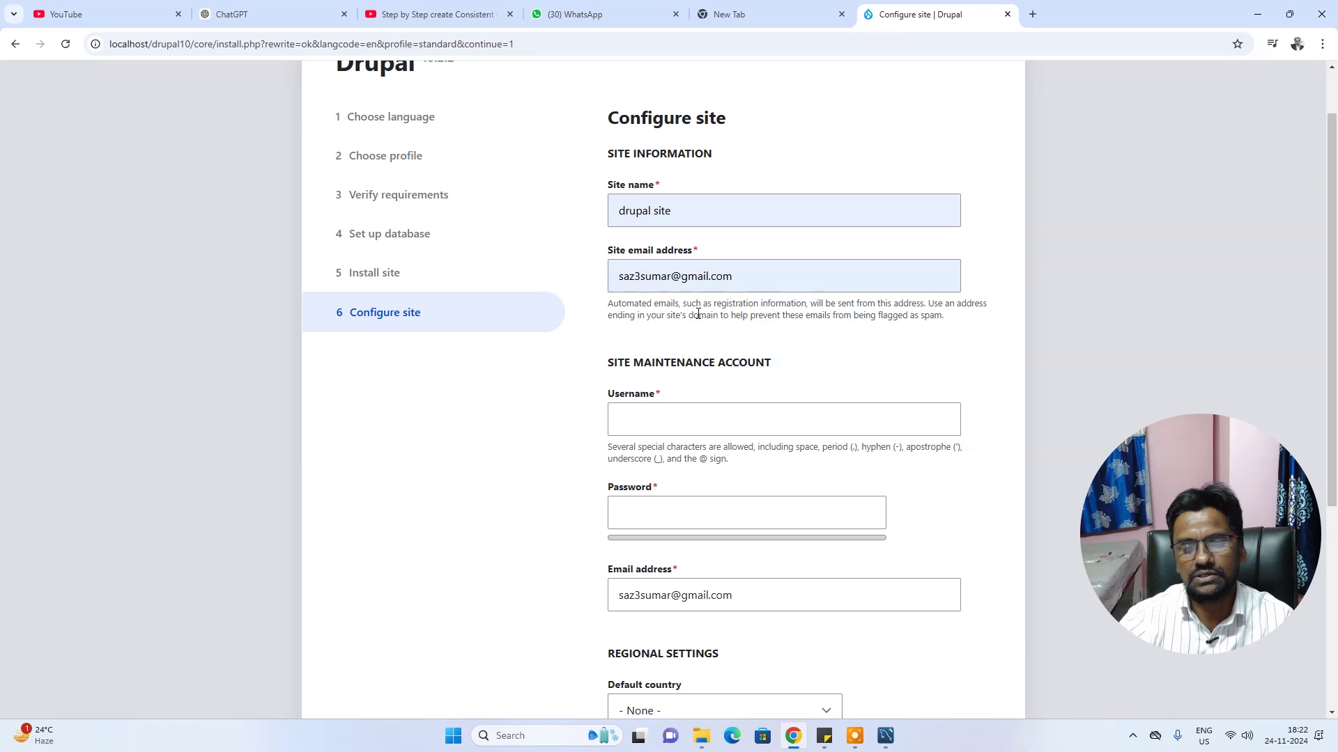
scroll(697, 315, up, 1)
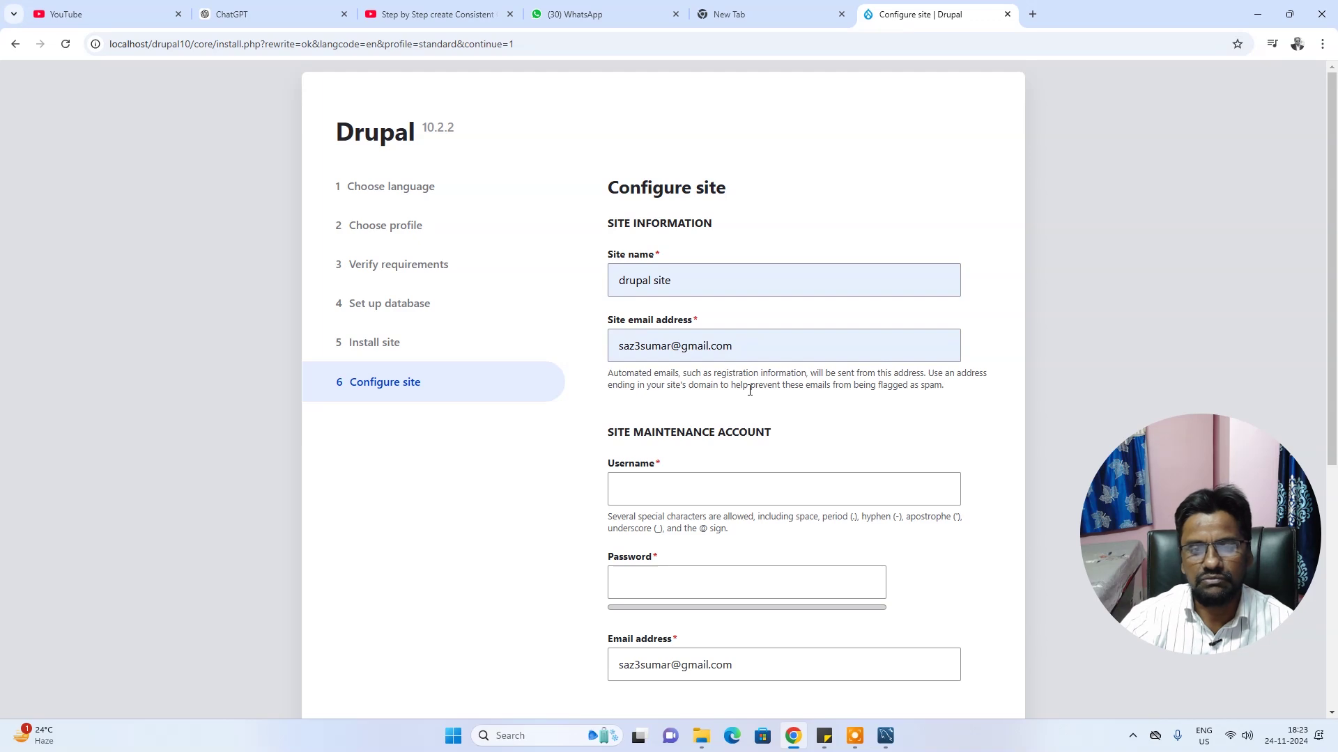
scroll(729, 384, down, 1)
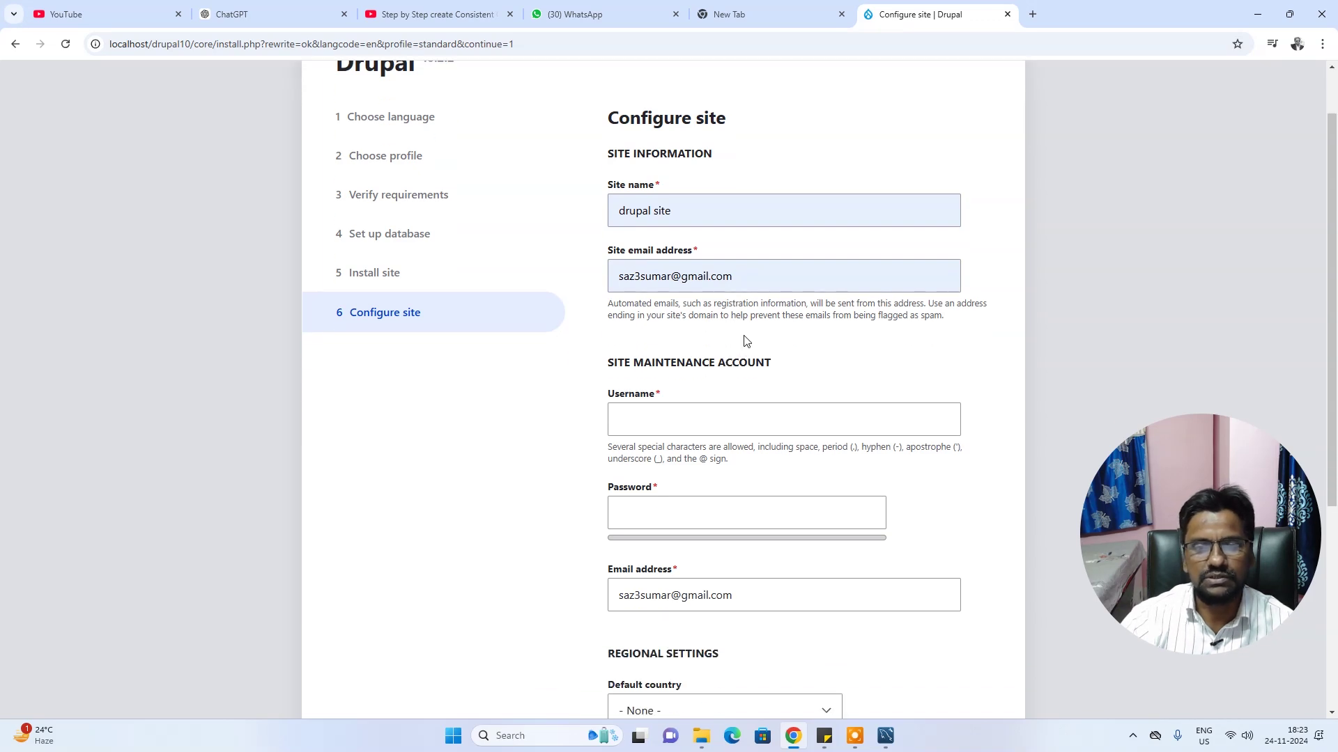
scroll(746, 340, down, 1)
click(655, 352)
click(699, 389)
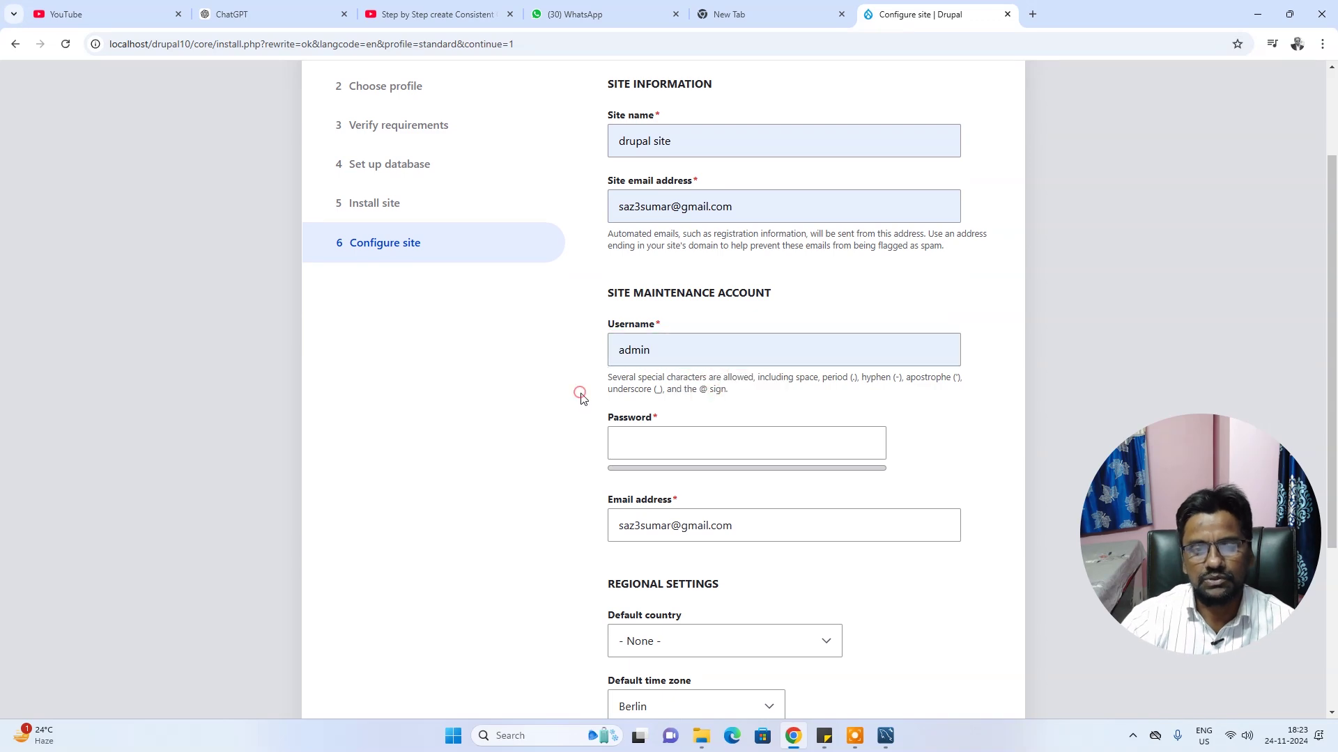
click(638, 445)
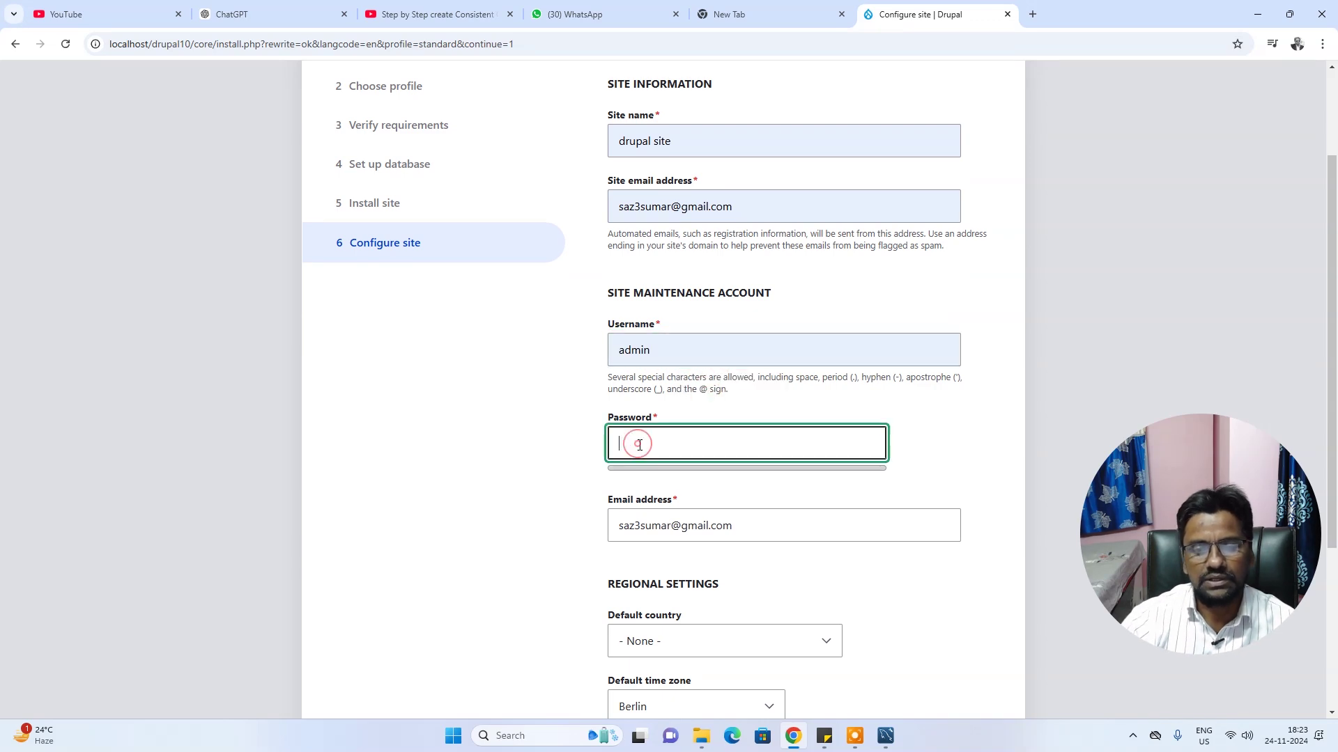
text(ad)
key(Tab)
text(admin)
click(943, 462)
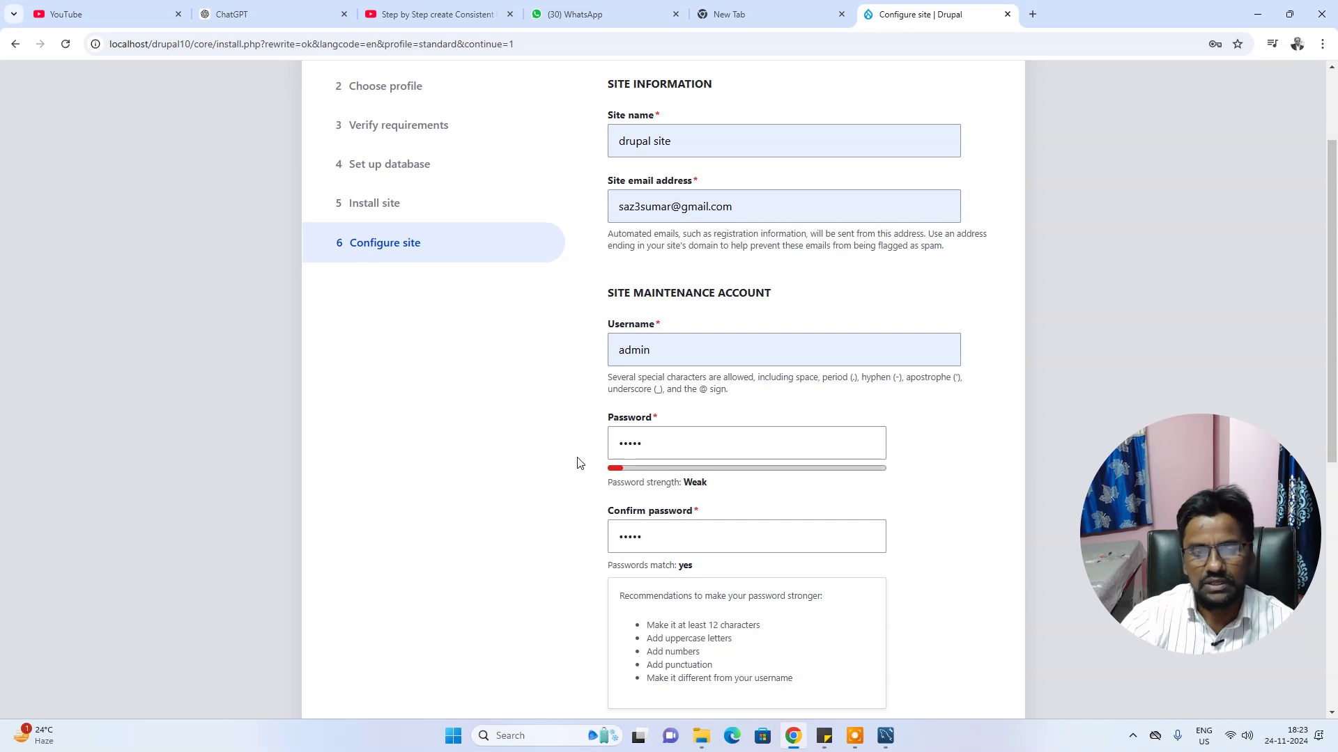
scroll(577, 463, down, 2)
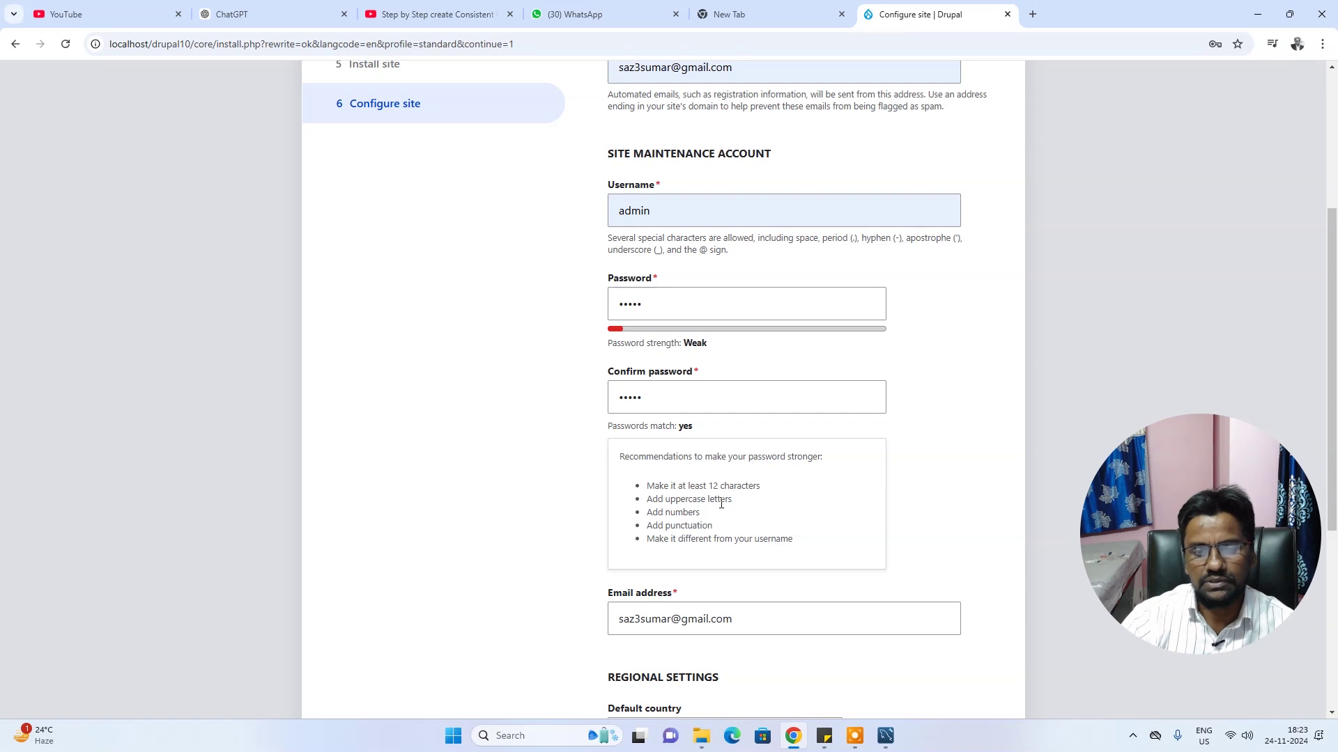
scroll(648, 436, down, 1)
mouse_move(639, 421)
mouse_down()
mouse_move(788, 465)
mouse_move(655, 415)
mouse_move(641, 423)
mouse_up()
click(791, 467)
click(640, 421)
scroll(657, 421, down, 1)
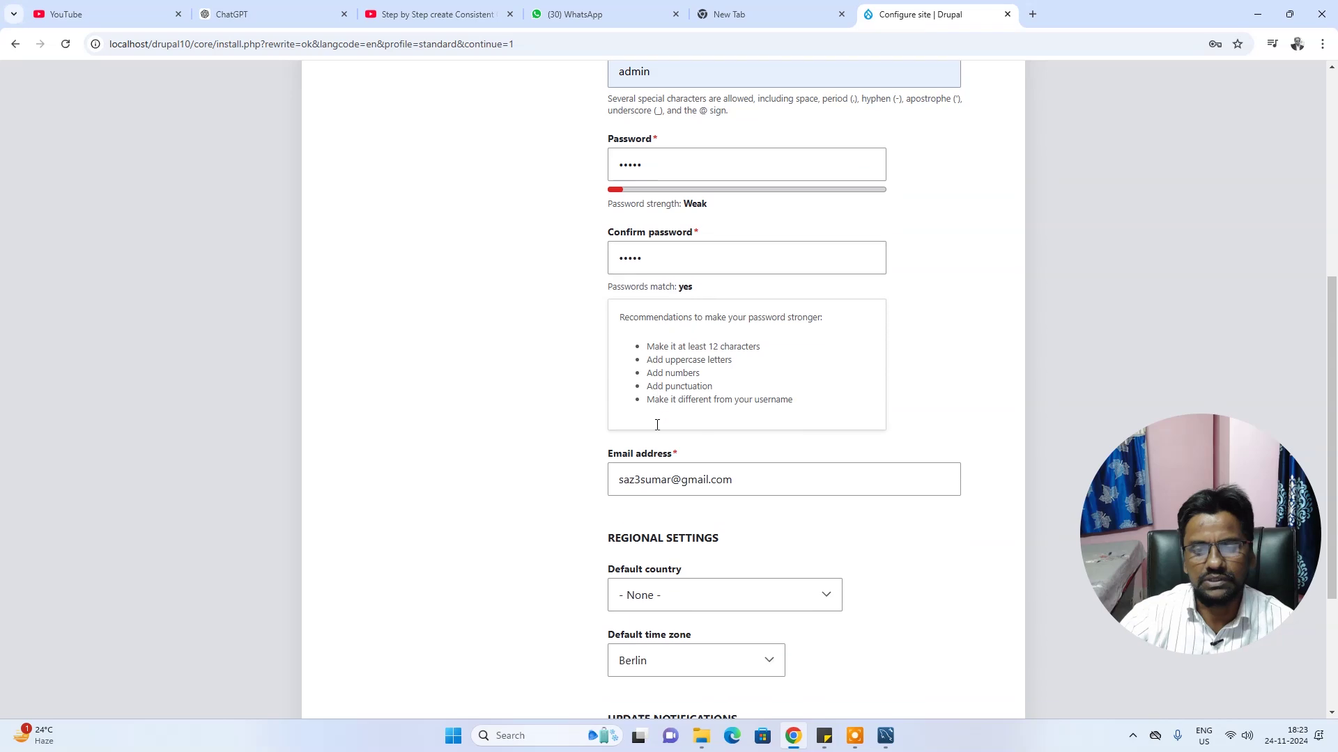
click(548, 462)
scroll(548, 467, down, 1)
scroll(592, 464, down, 1)
Set default country to India, keep time zone Berlin, and submit the site configuration
click(688, 466)
click(687, 466)
text(india)
scroll(955, 519, down, 1)
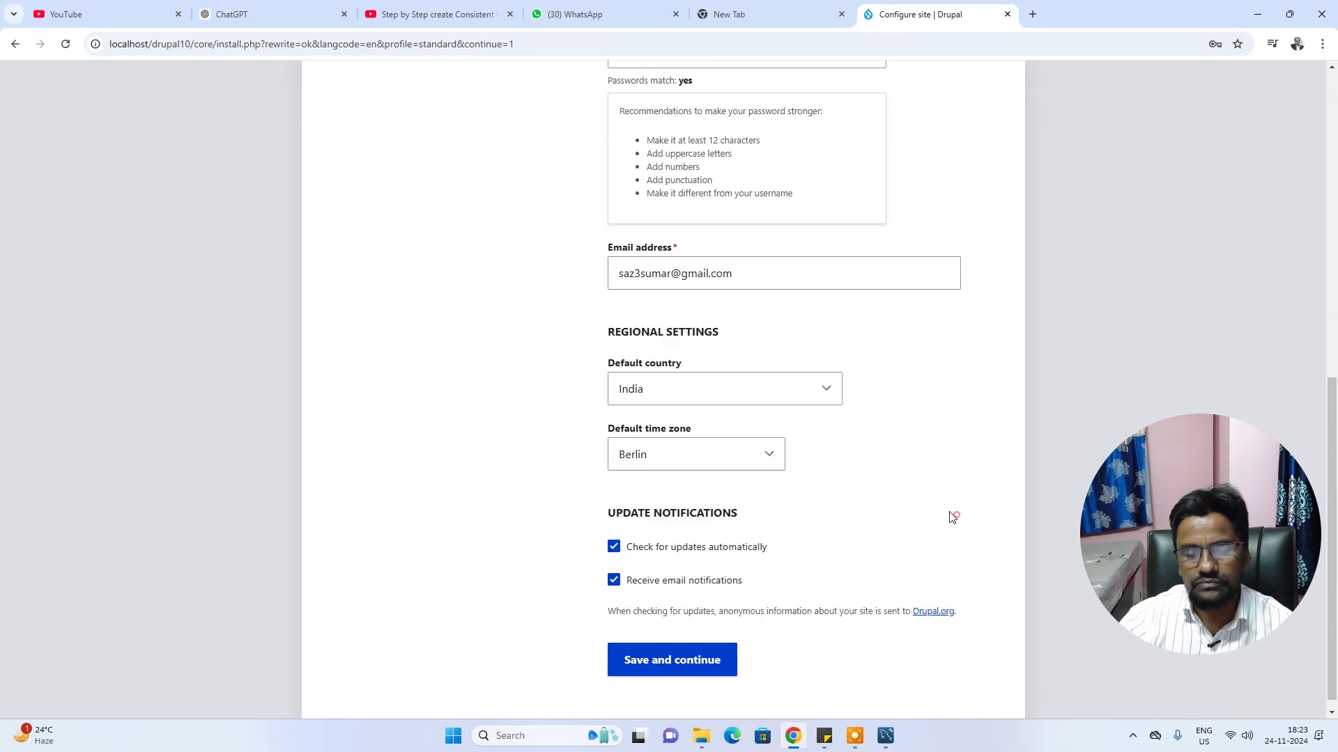
click(708, 453)
click(708, 454)
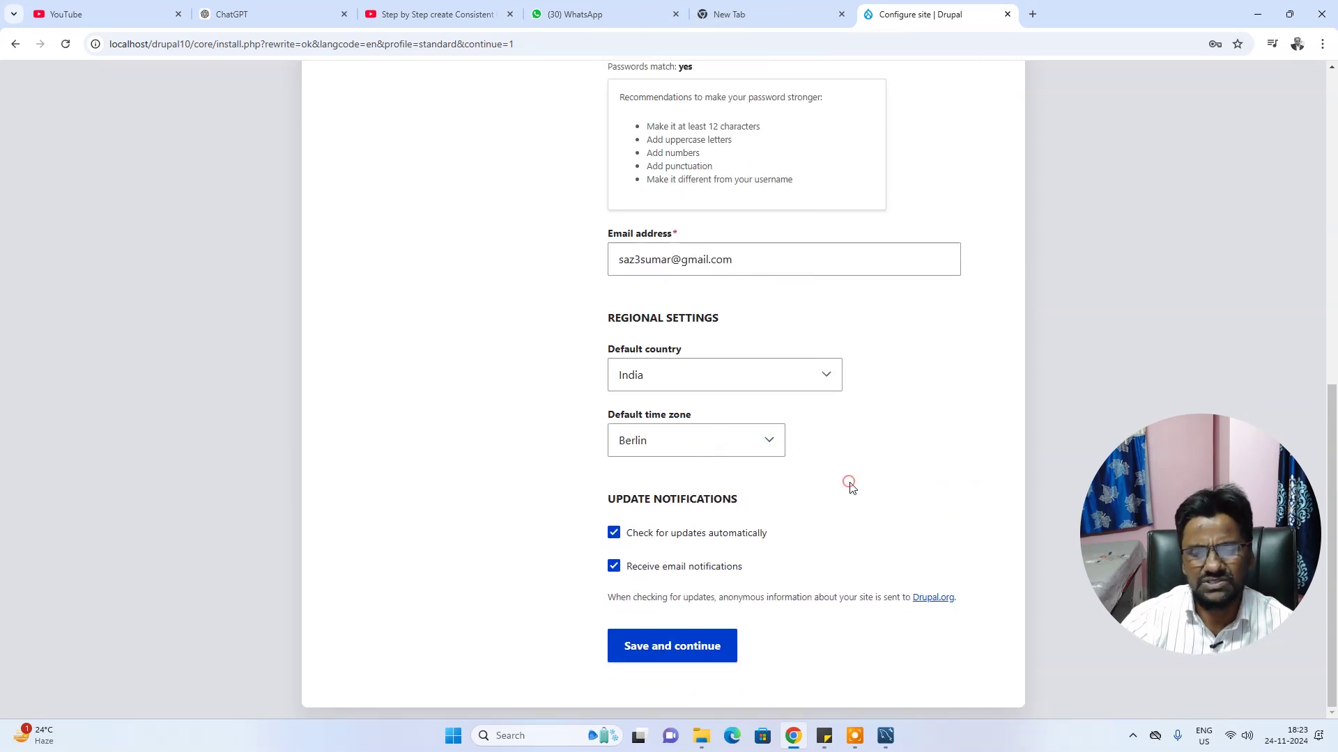
click(683, 651)
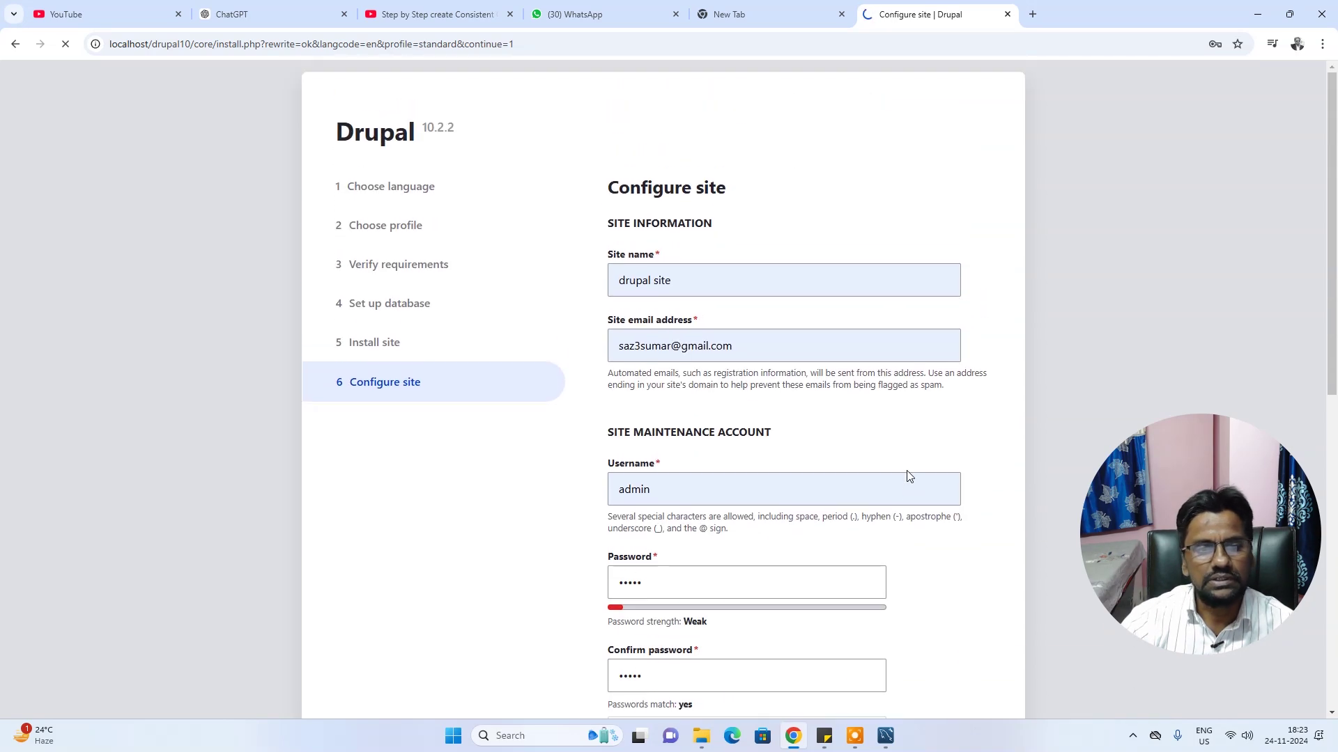
scroll(909, 477, down, 9)
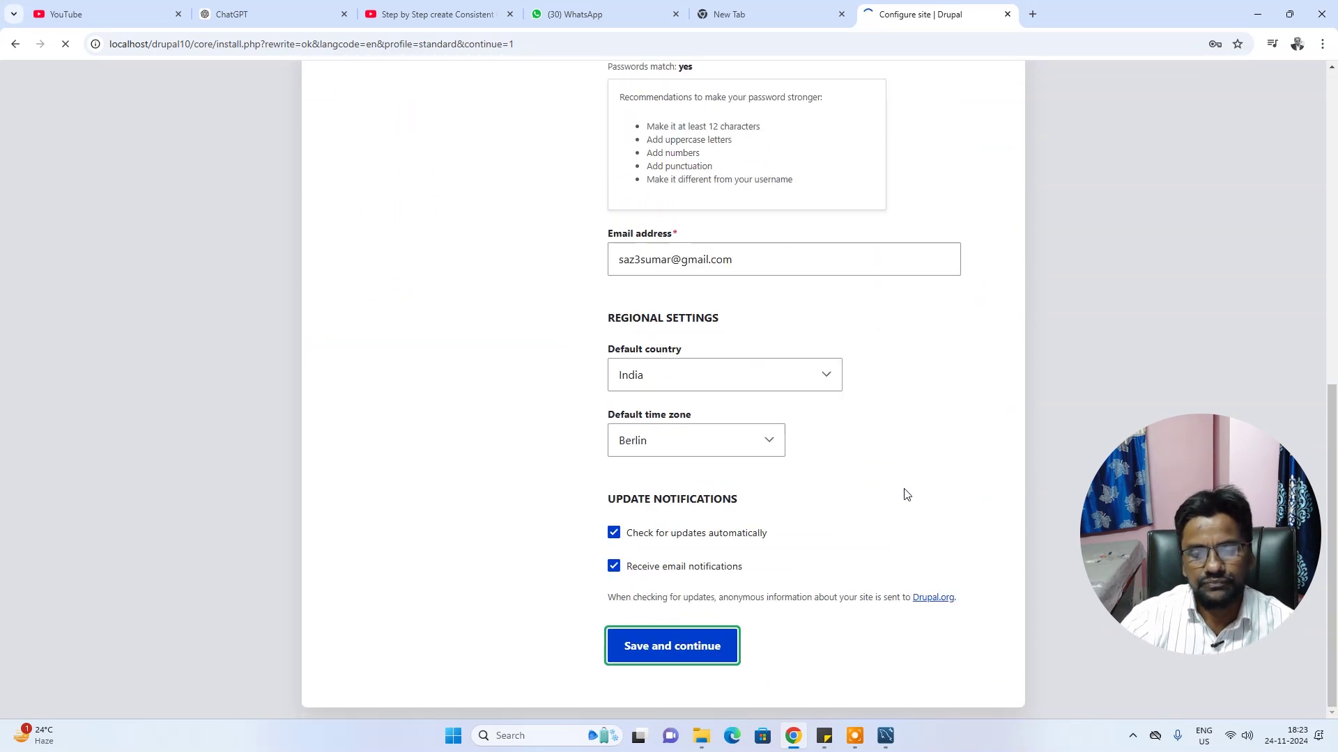
Dismiss Chrome's password breach warning and decline saving the admin password
scroll(907, 495, up, 9)
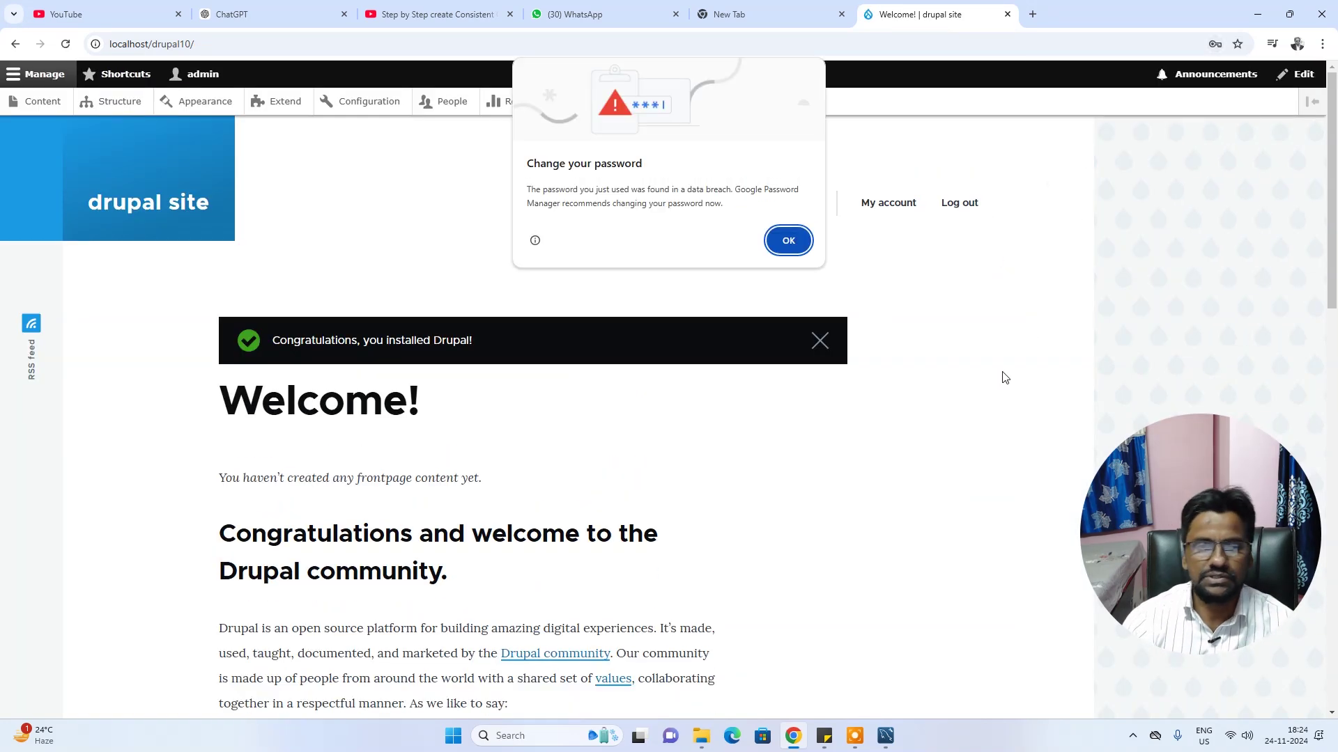
click(788, 240)
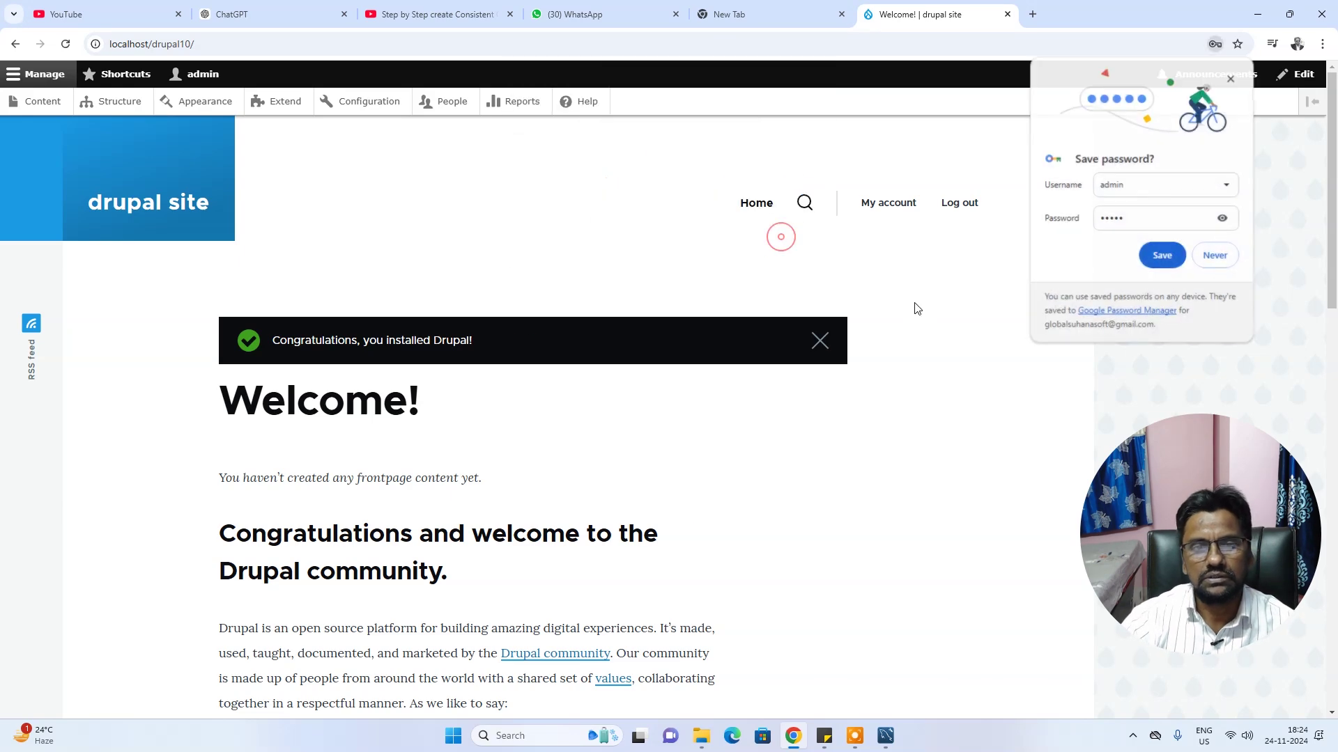
click(1231, 78)
Review the 'Congratulations, you installed Drupal!' page and go to the admin Content list
scroll(831, 450, down, 10)
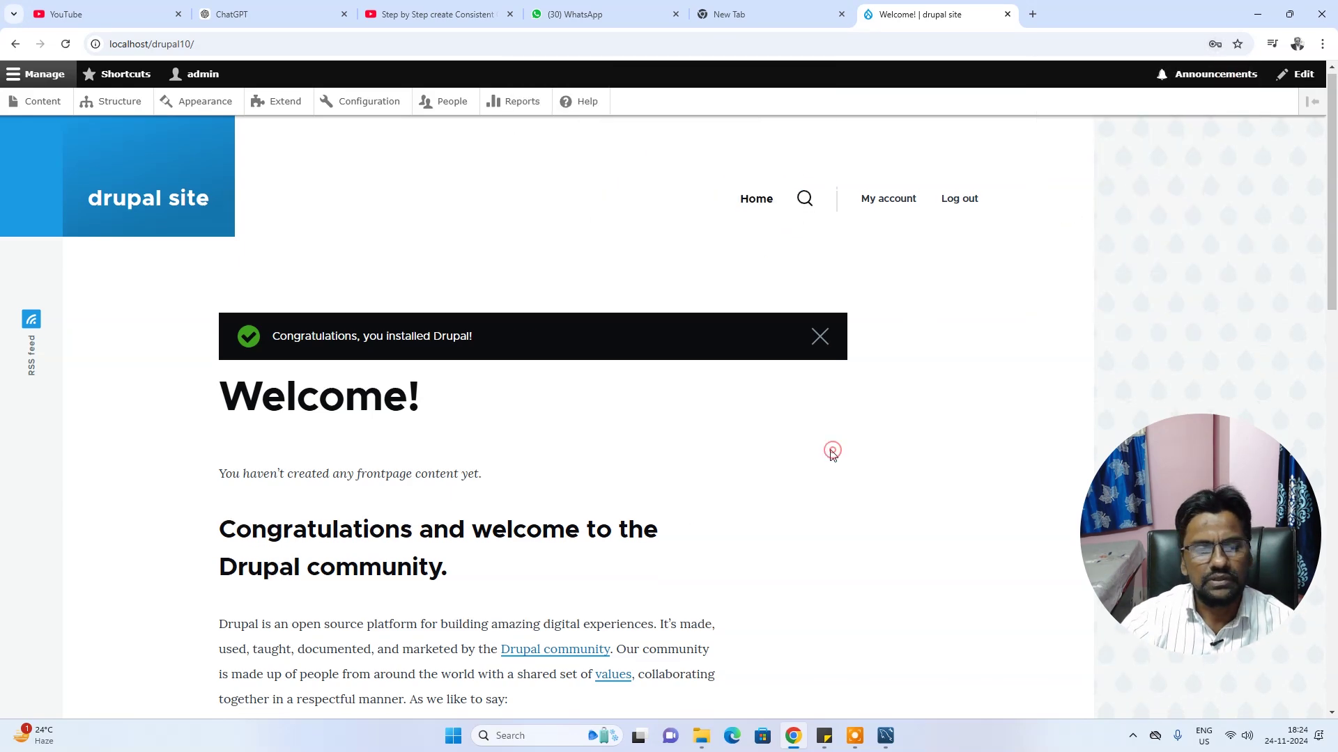
scroll(829, 446, down, 5)
scroll(805, 461, up, 15)
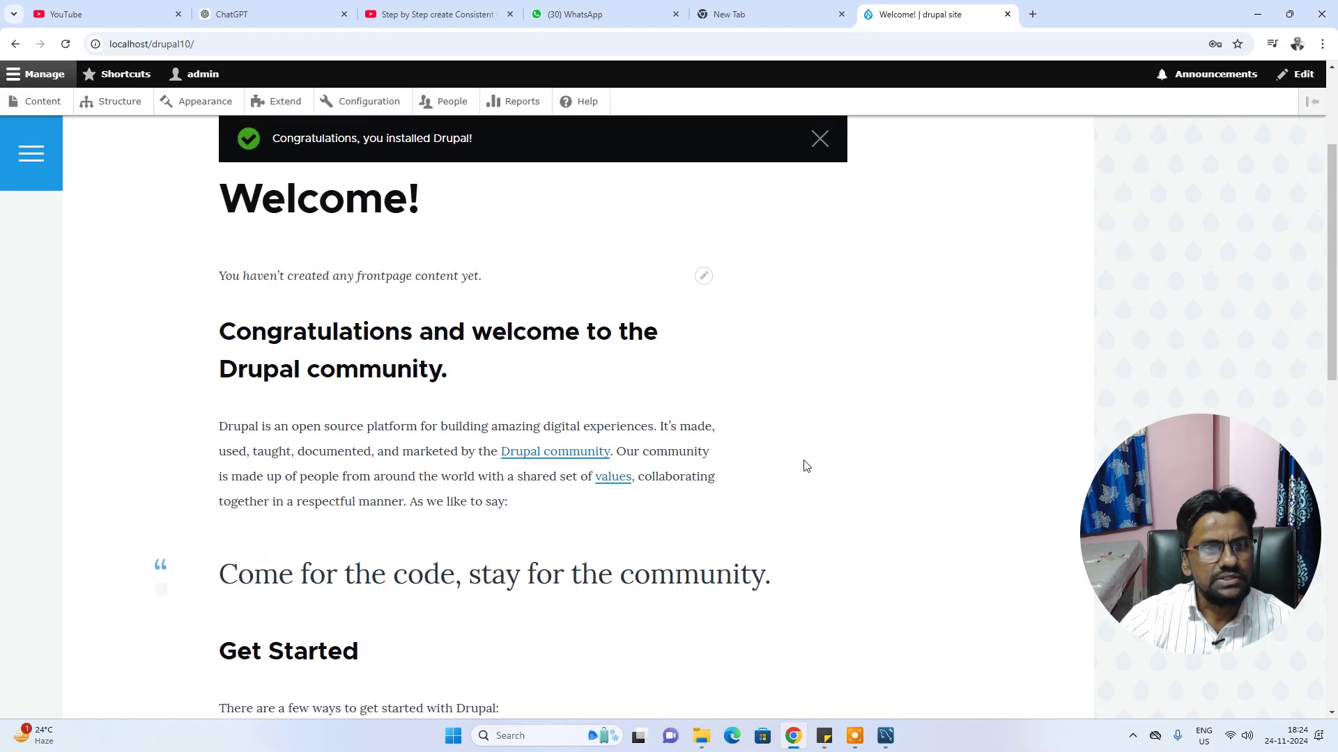
click(38, 110)
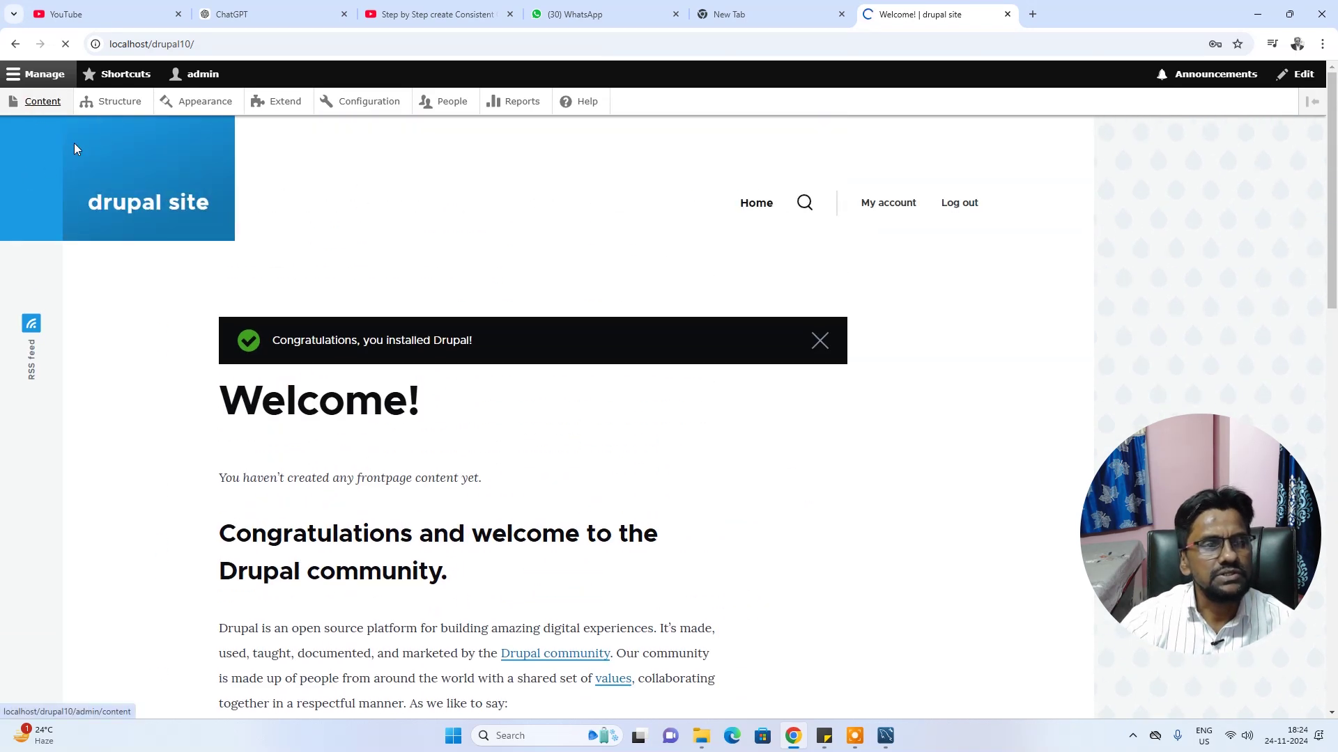
Check the empty Content overview, then return to the drupal site Welcome! front page
click(118, 103)
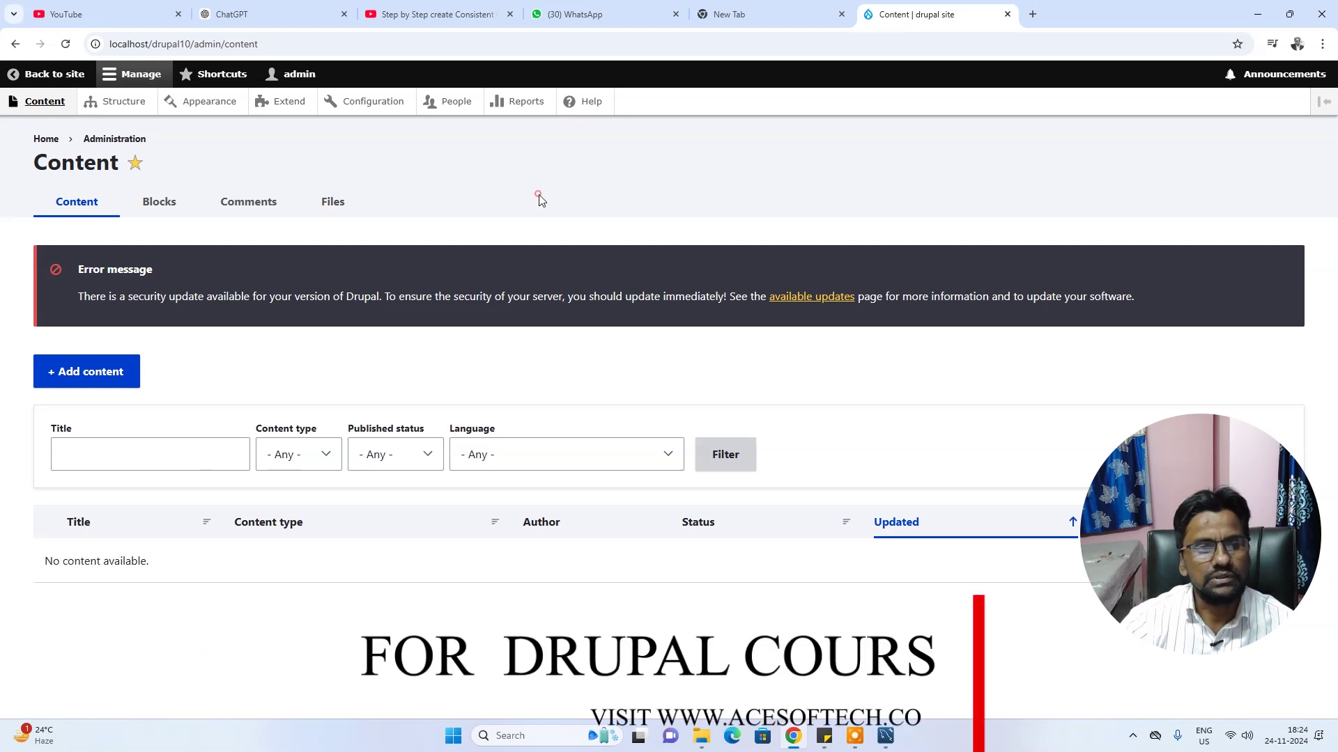
click(61, 74)
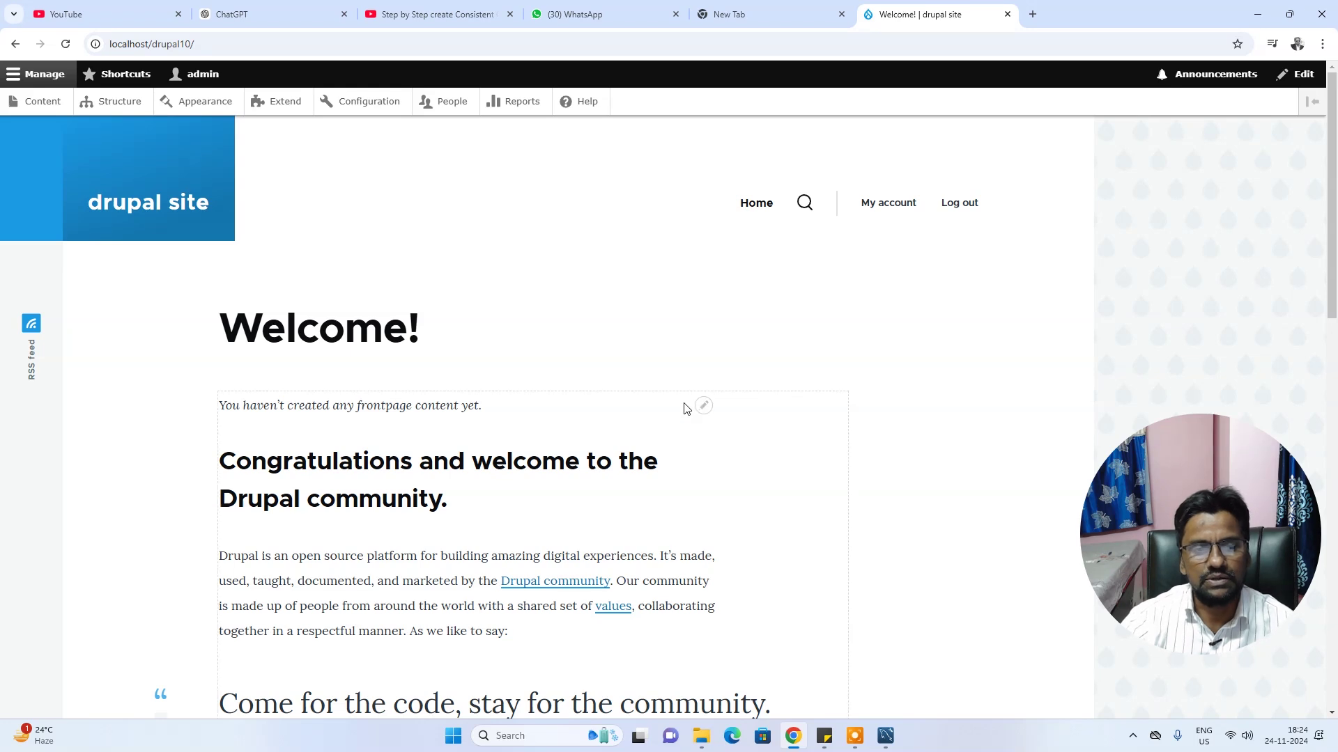
scroll(687, 404, down, 5)
scroll(766, 397, up, 5)
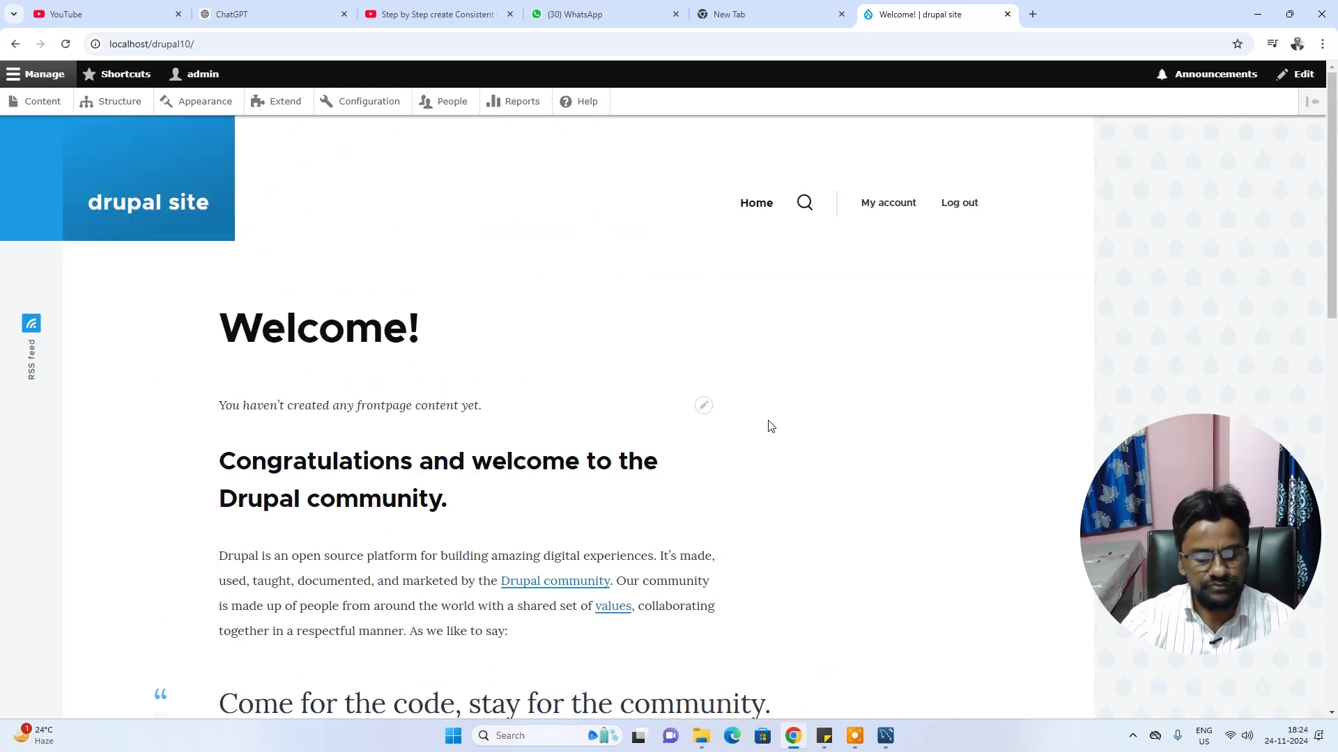